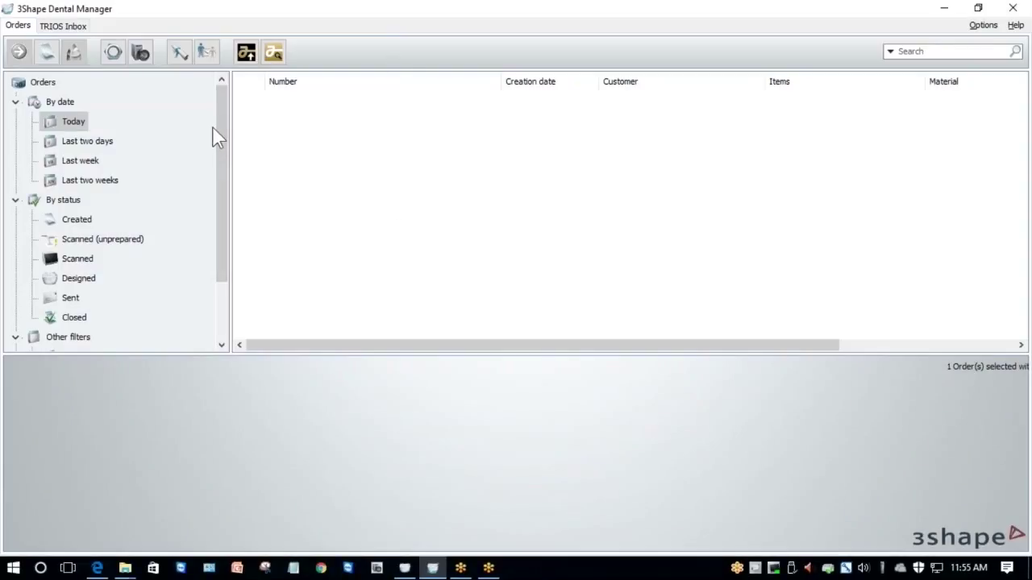
Create a new order and assign tooth 27 an anatomical crown, after briefly trying a coping.
left_click(50, 58)
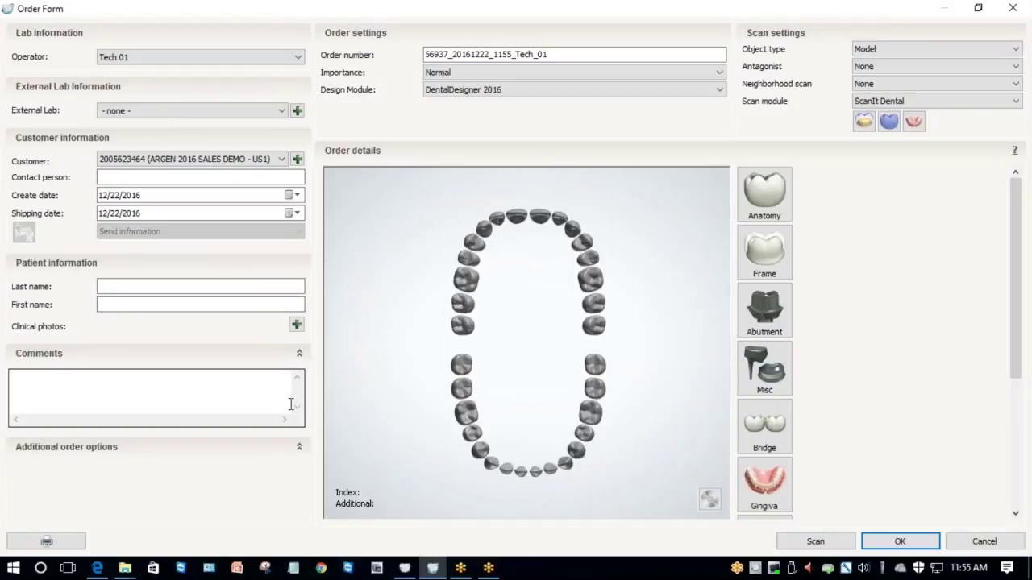
left_click(595, 305)
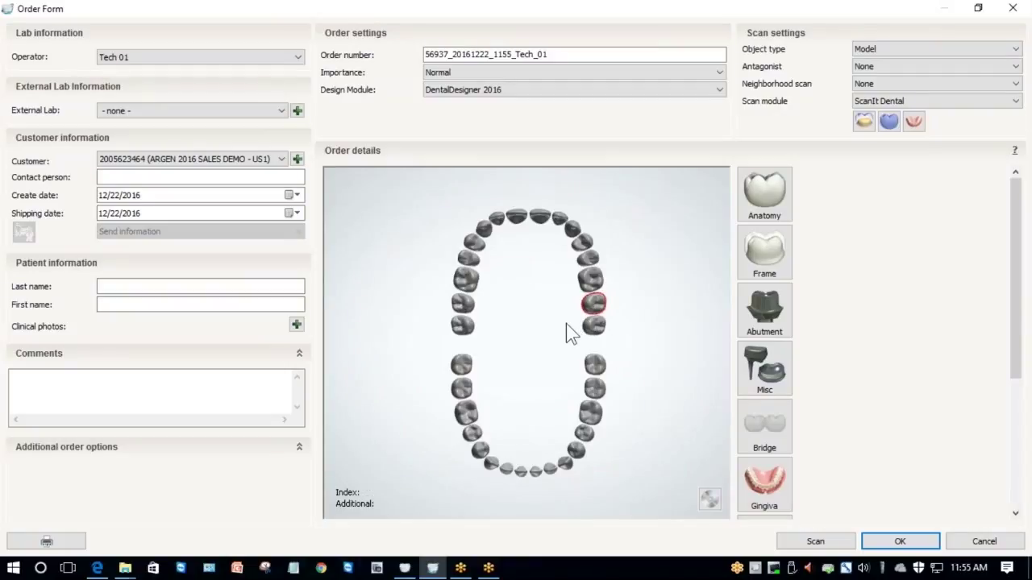
left_click(765, 200)
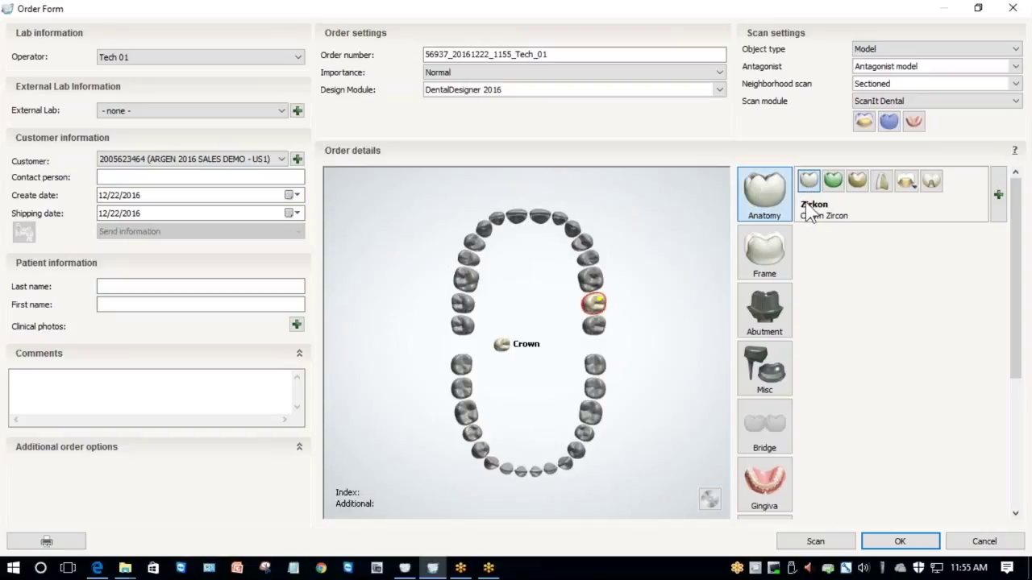
left_click(774, 191)
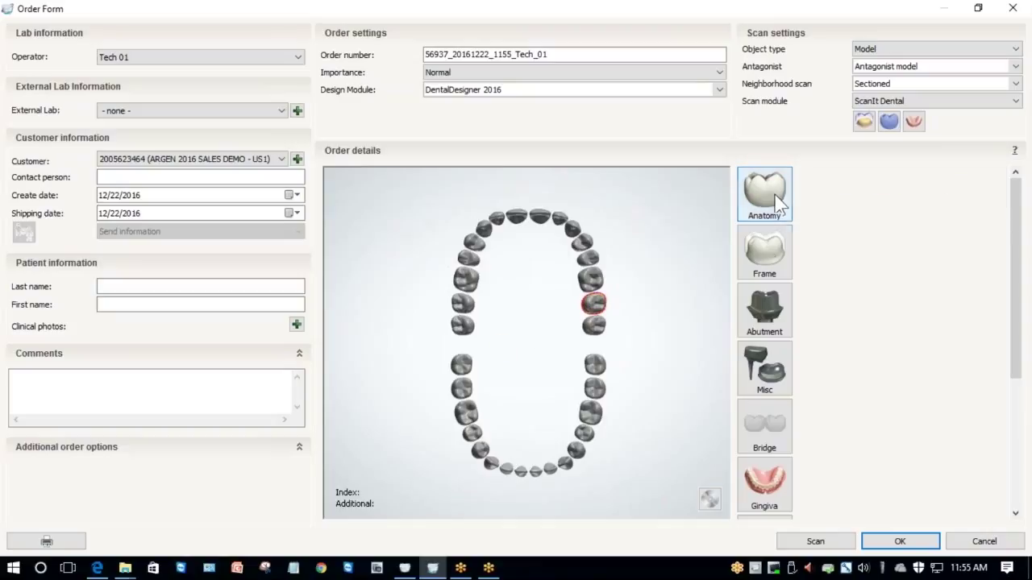
left_click(761, 256)
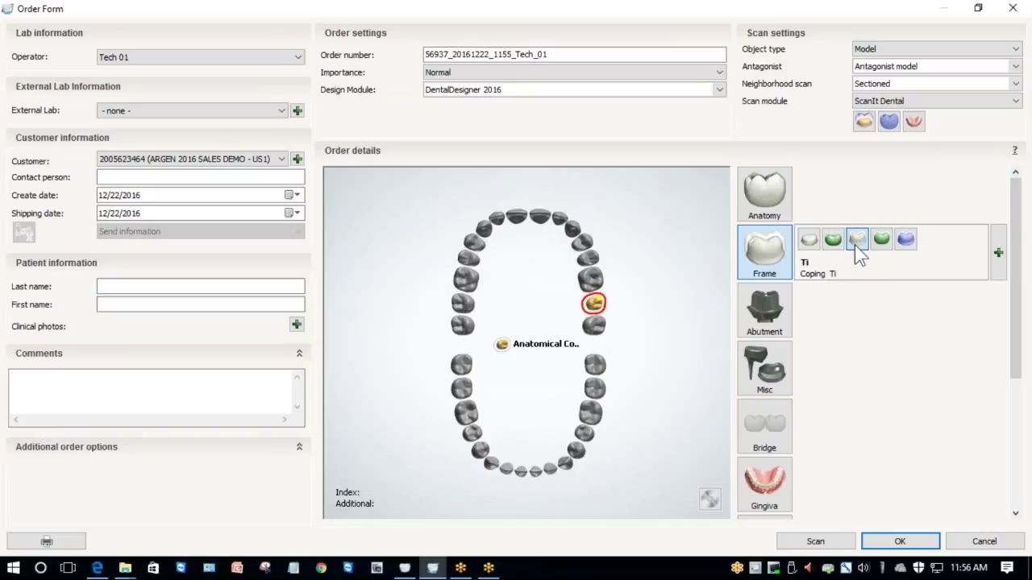
left_click(766, 256)
left_click(756, 202)
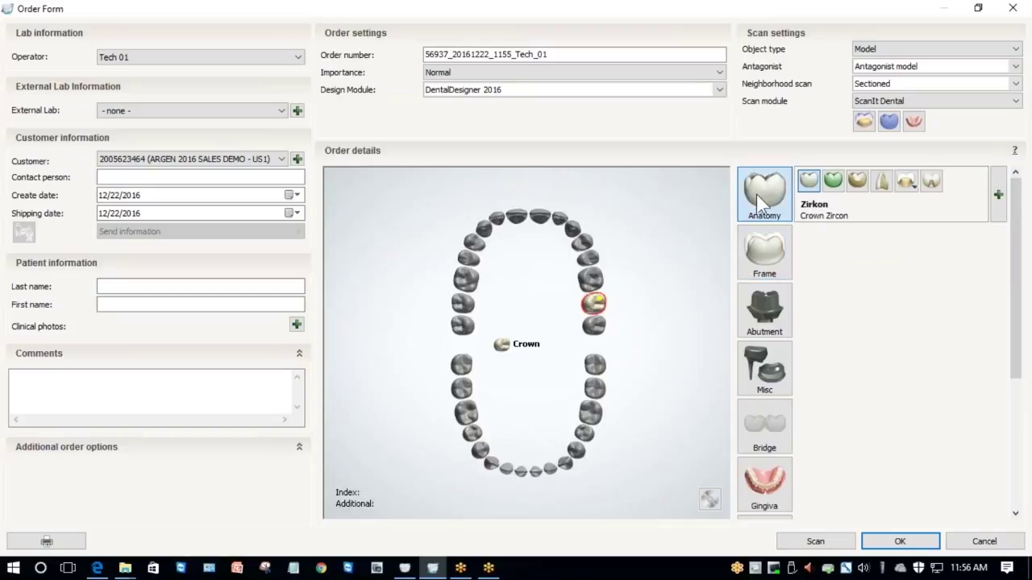
Set the tooth 27 crown to Argen Zirconia Anterior Crown material in shade D4.
left_click(989, 216)
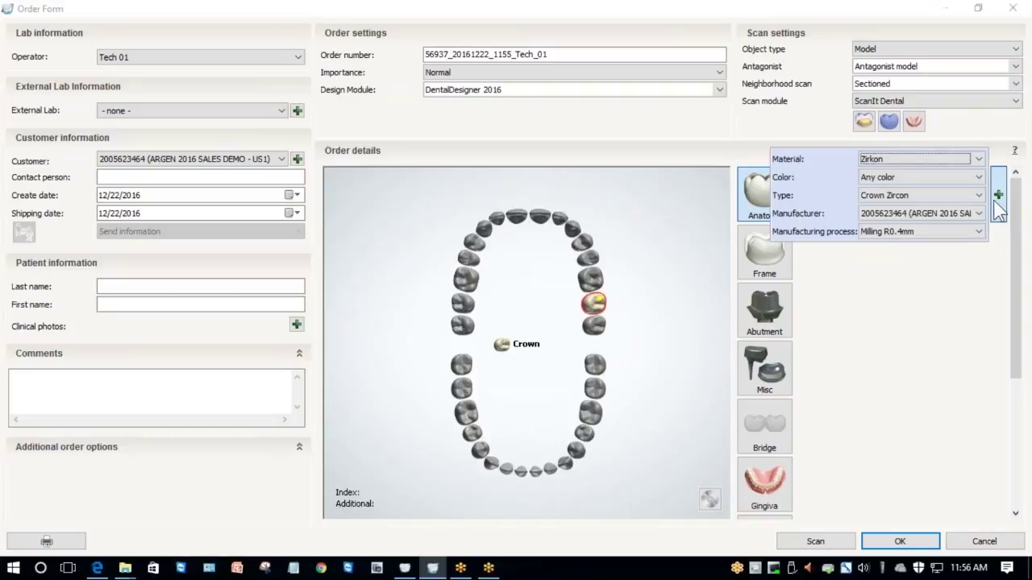
left_click(877, 162)
scroll(901, 192, "down", 6)
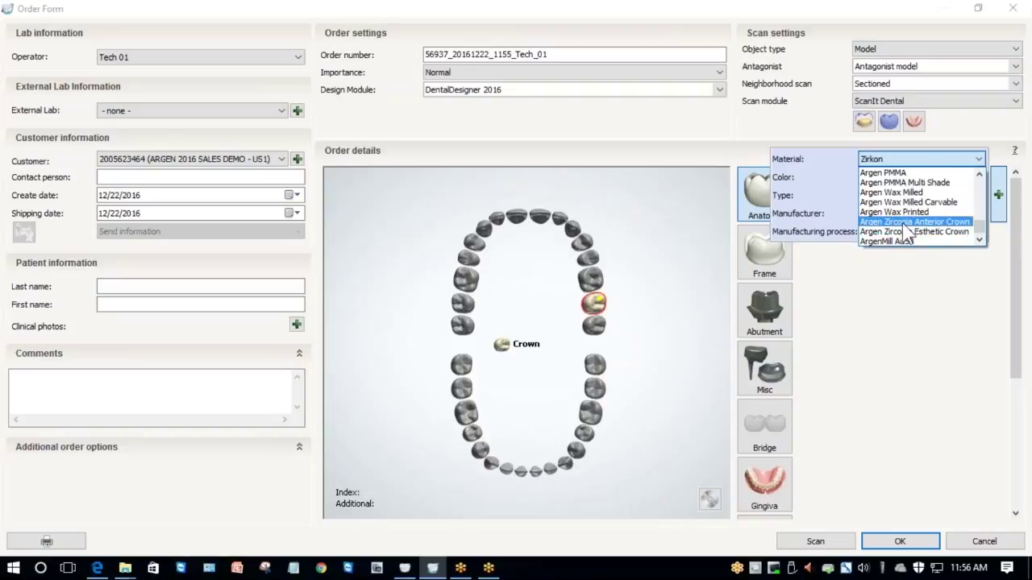
left_click(908, 223)
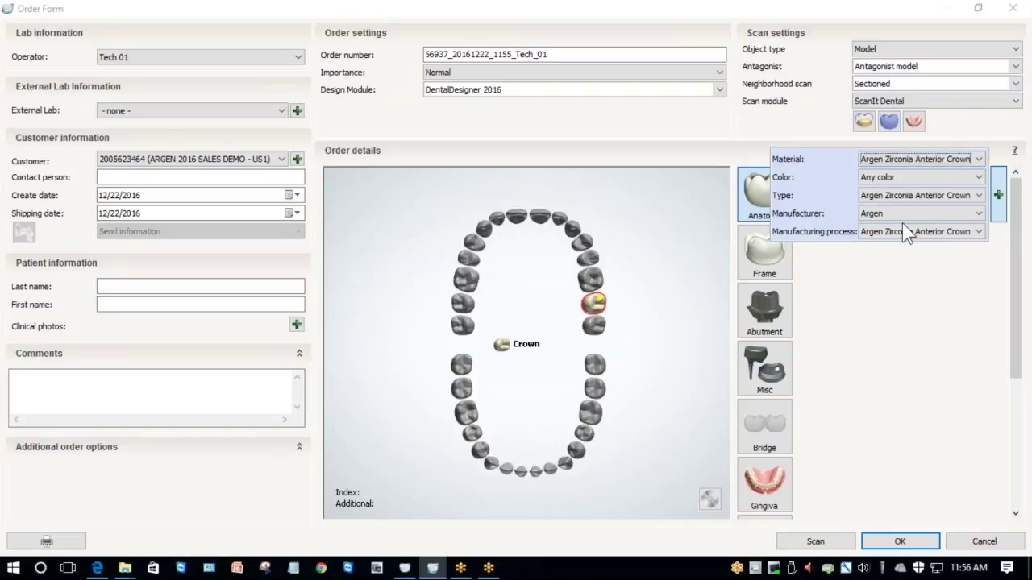
left_click(892, 177)
scroll(915, 233, "down", 3)
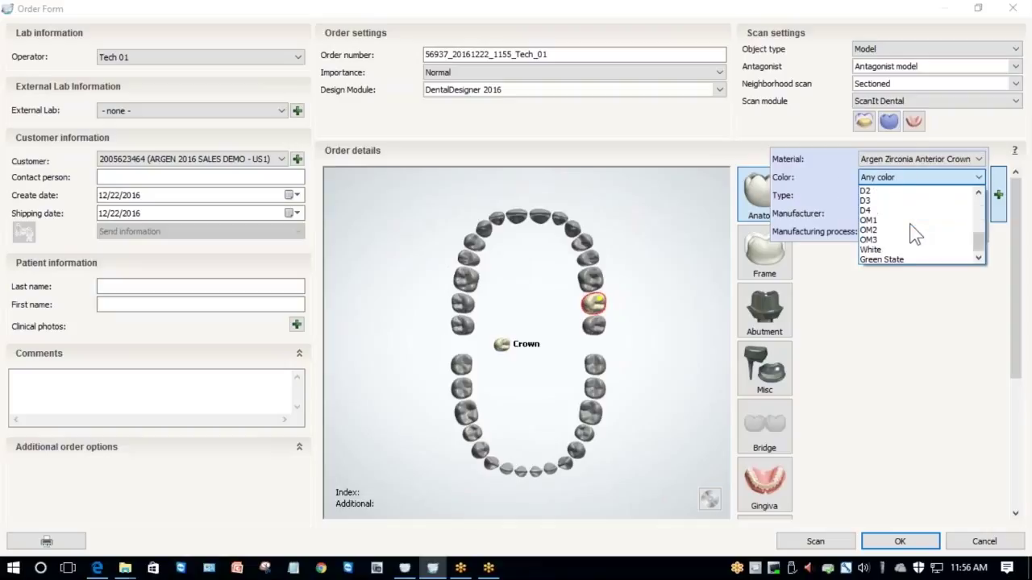
left_click(890, 211)
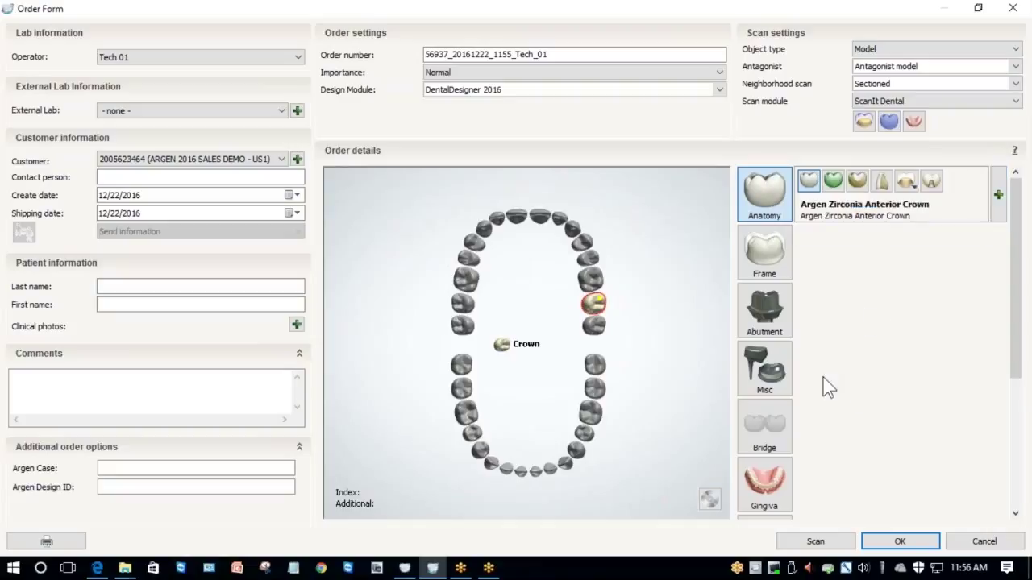
left_click(195, 465)
Enter the Argen case number and the Argen design ID in the additional order options.
type("123456789")
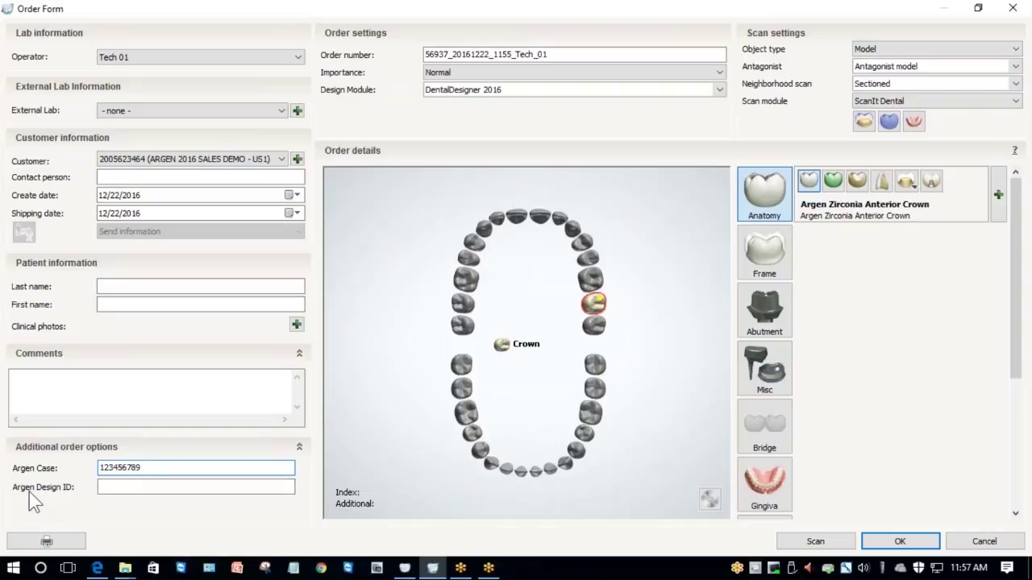
left_click(119, 487)
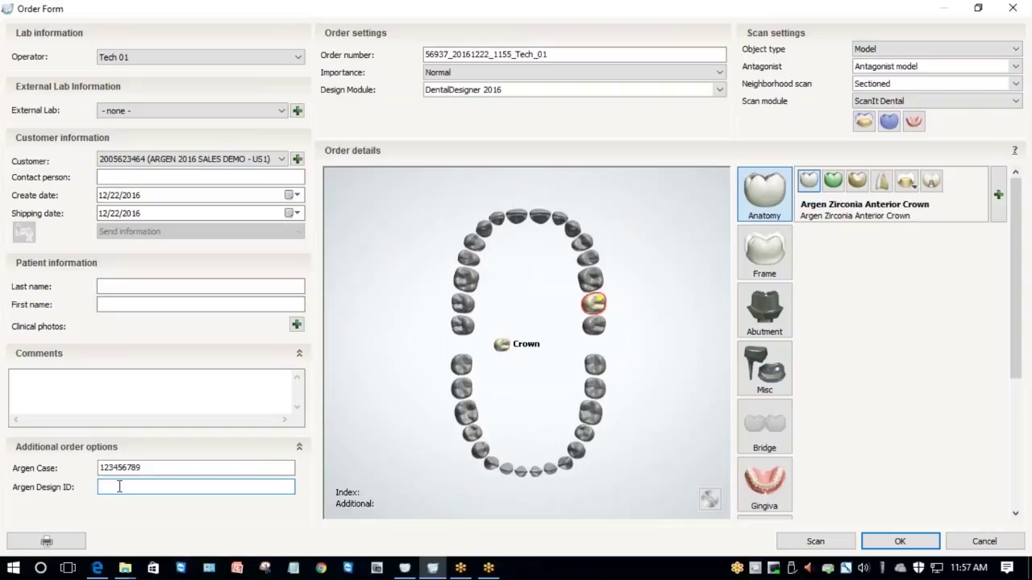
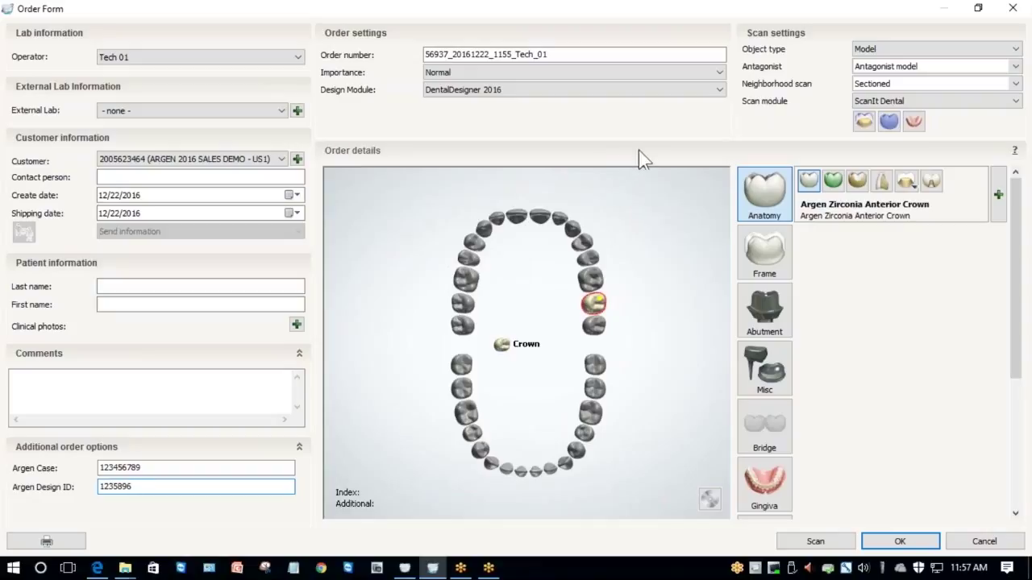
left_click(866, 51)
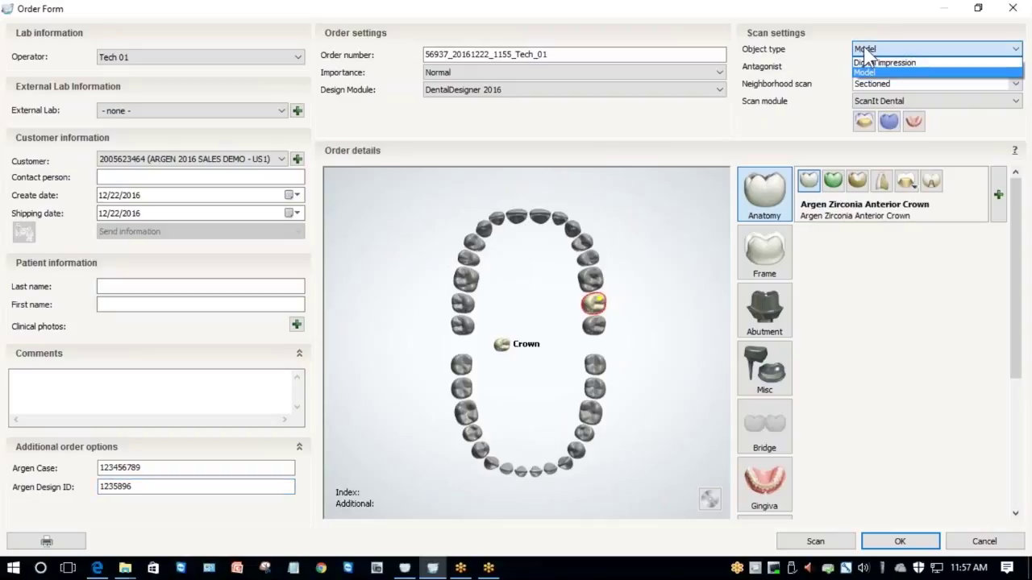
left_click(866, 51)
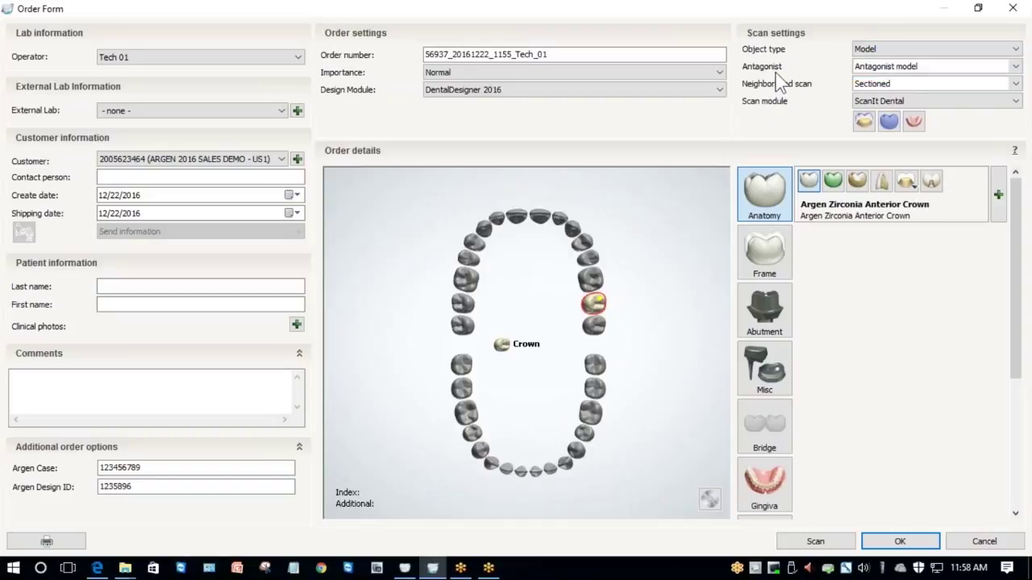
left_click(892, 68)
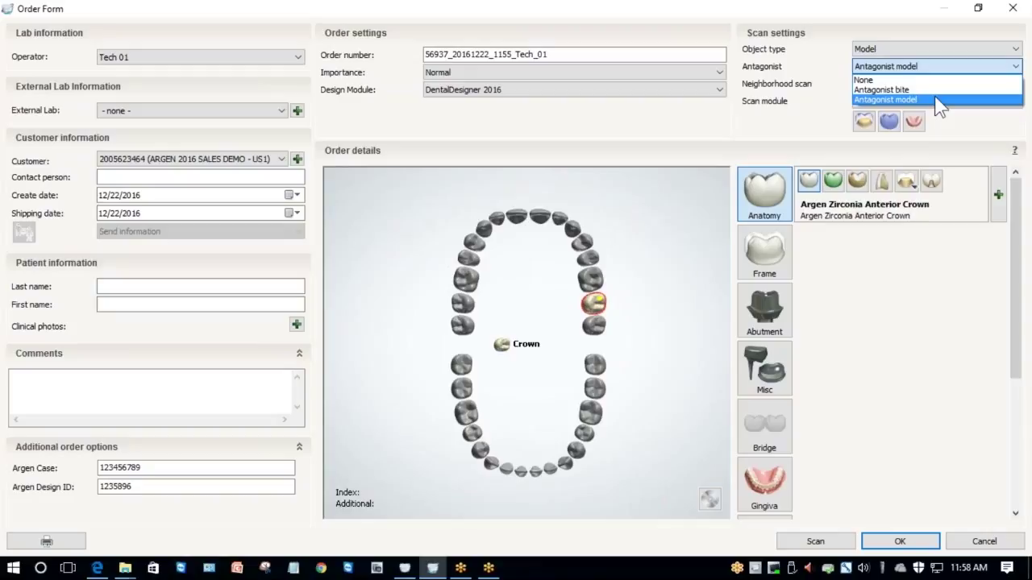
left_click(935, 100)
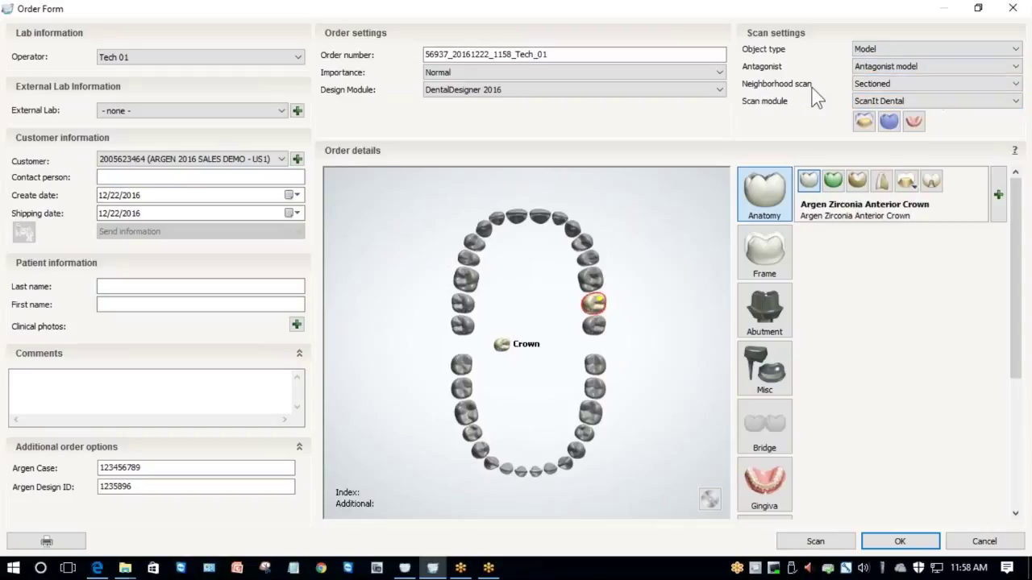
left_click(873, 84)
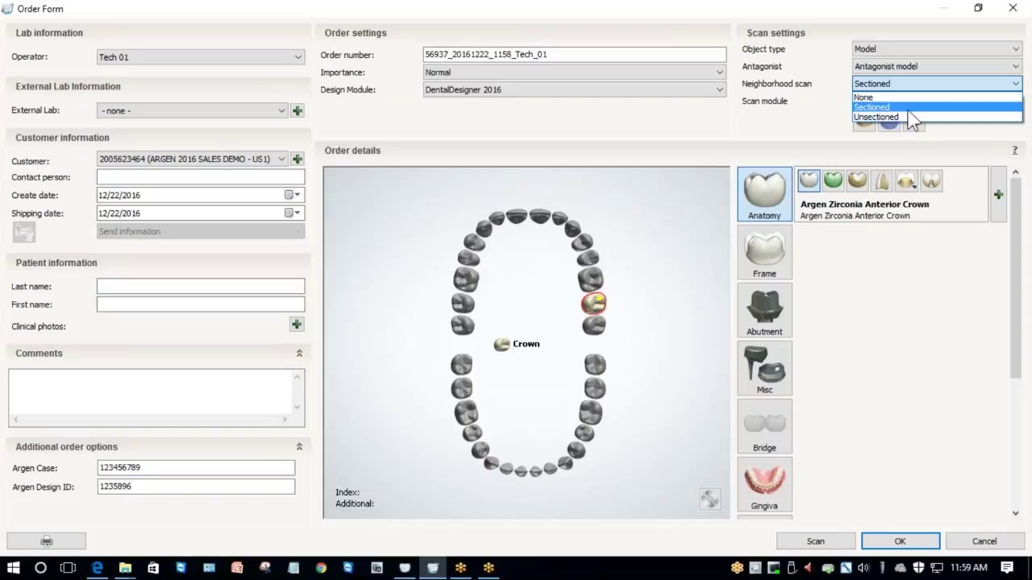
left_click(908, 108)
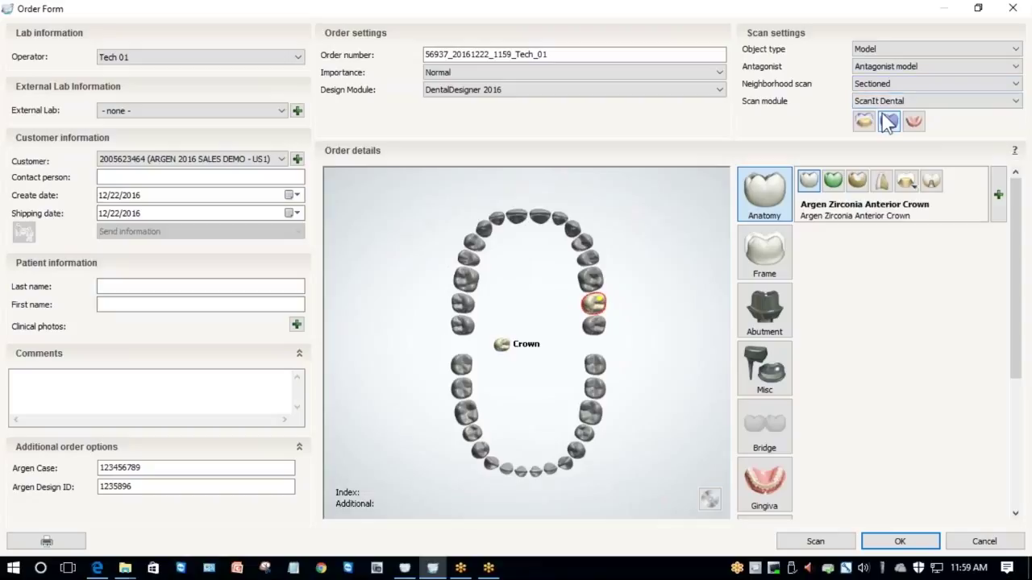
left_click(816, 542)
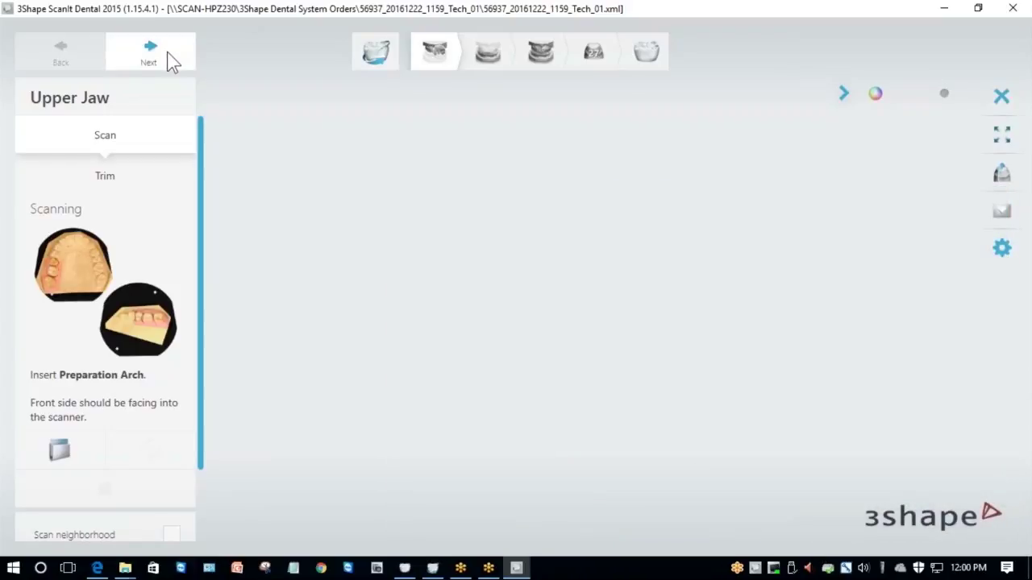
Scan the upper jaw, mark tooth 27 and extend the area of interest across the molars for detailed scanning.
left_click(167, 52)
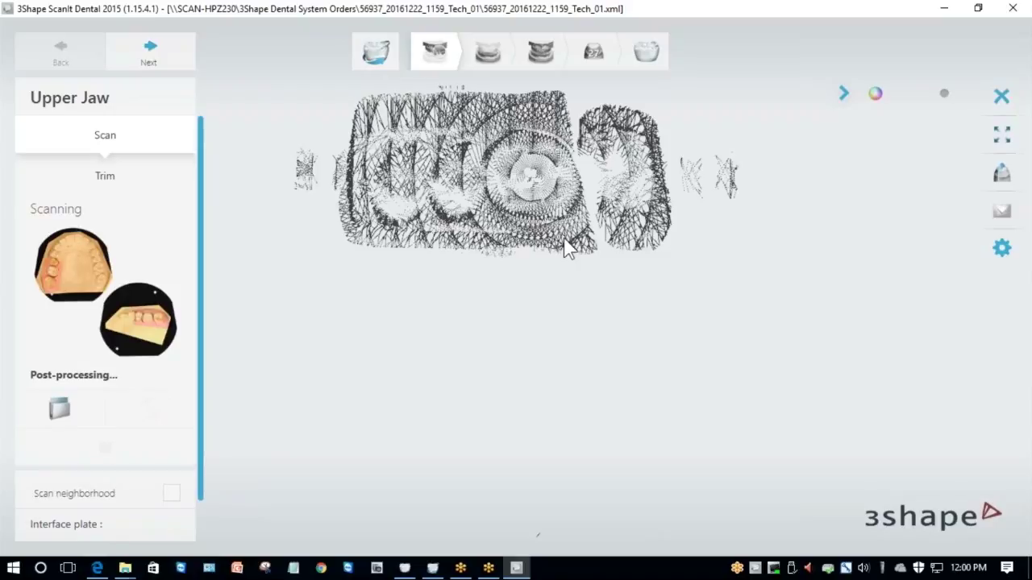
scroll(591, 294, "up", 2)
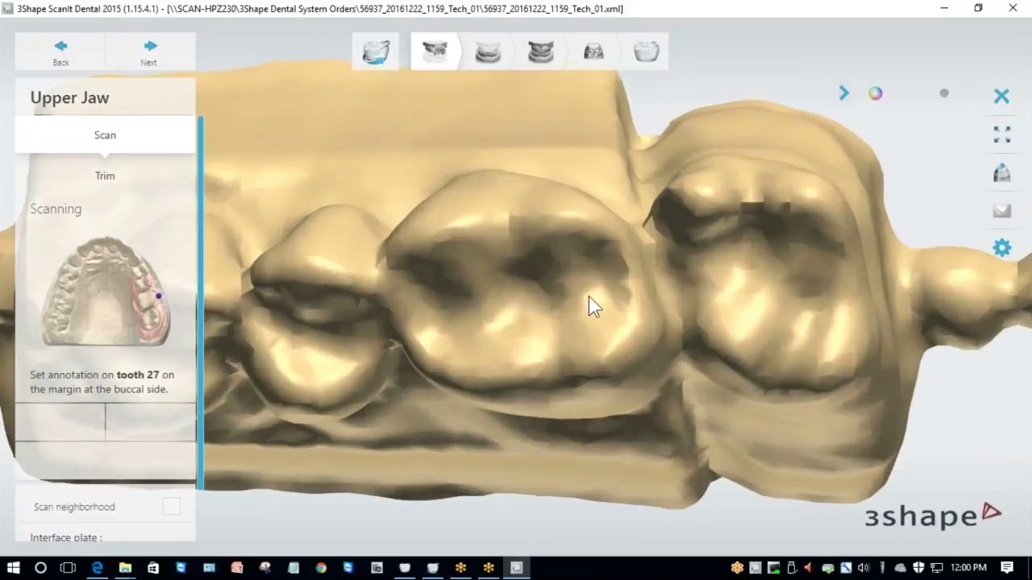
right_click_drag(681, 275, 740, 352)
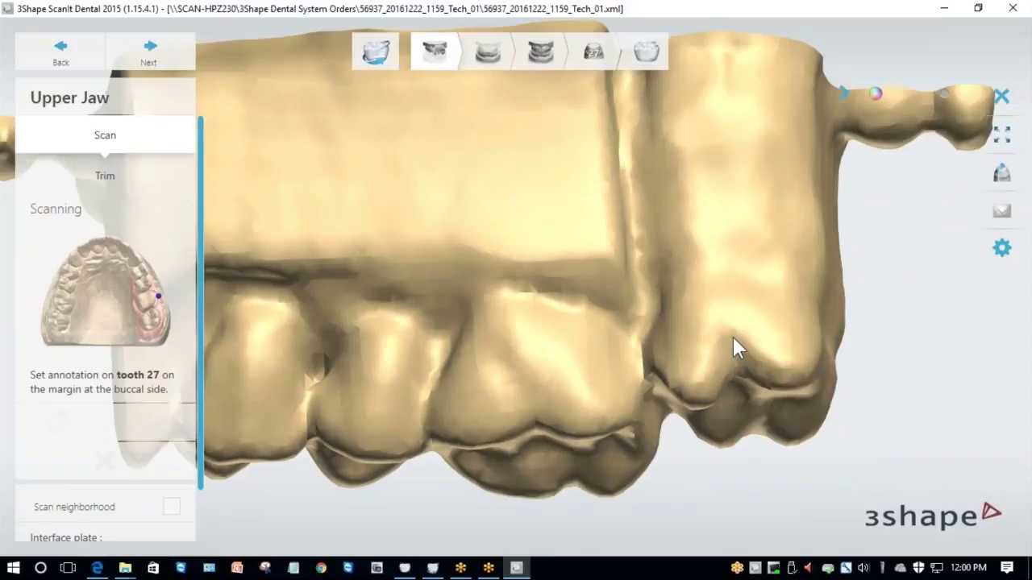
left_click(735, 340)
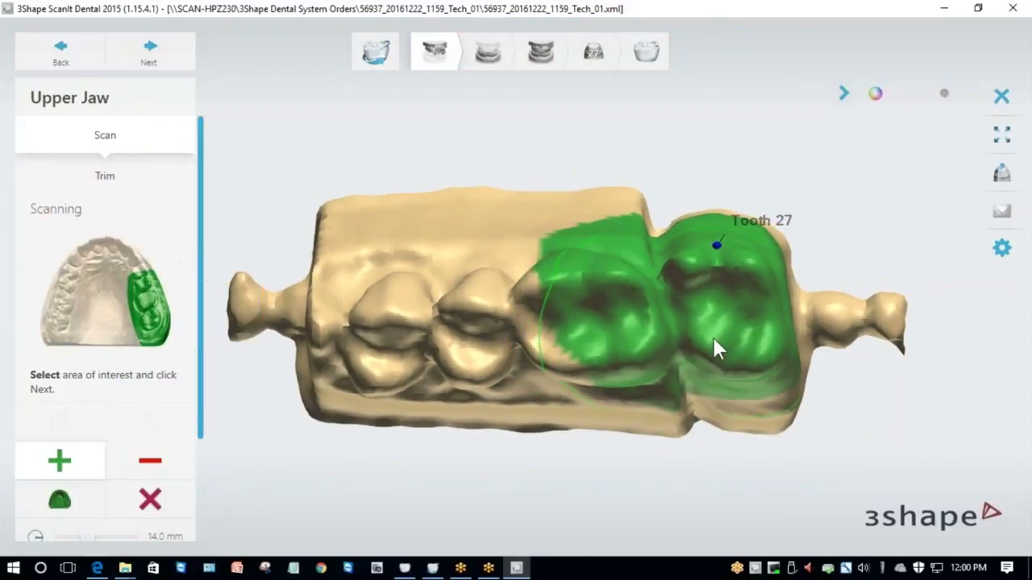
mouse_move(717, 350)
left_mouse_down()
mouse_move(434, 338)
mouse_move(664, 342)
left_mouse_up()
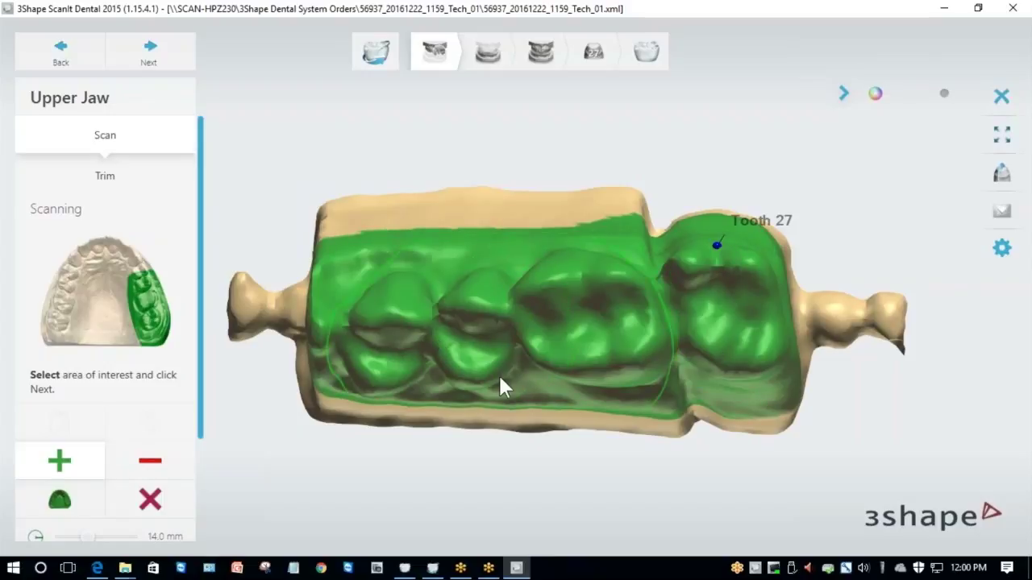
right_click_drag(500, 375, 433, 234)
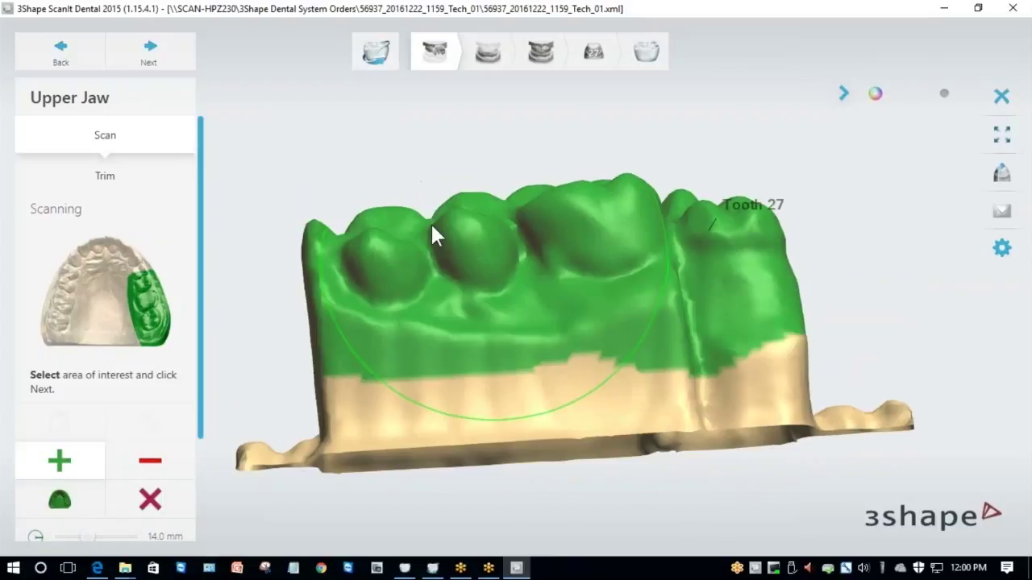
left_click(182, 65)
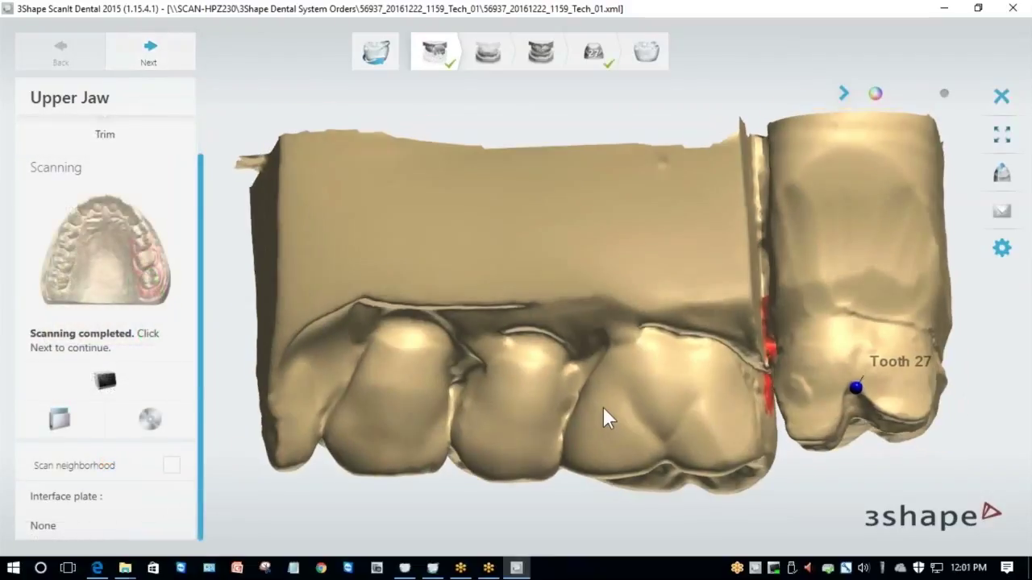
Inspect tooth 27 on the finished upper jaw scan from several angles, then advance to the lower jaw.
right_click_drag(593, 409, 539, 191)
scroll(649, 230, "up", 5)
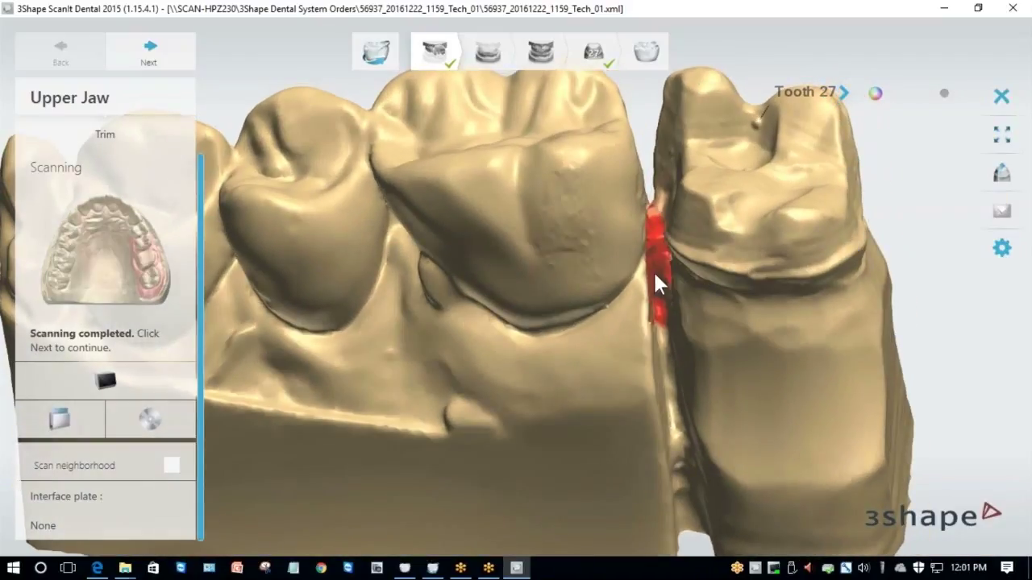
right_click_drag(655, 274, 632, 395)
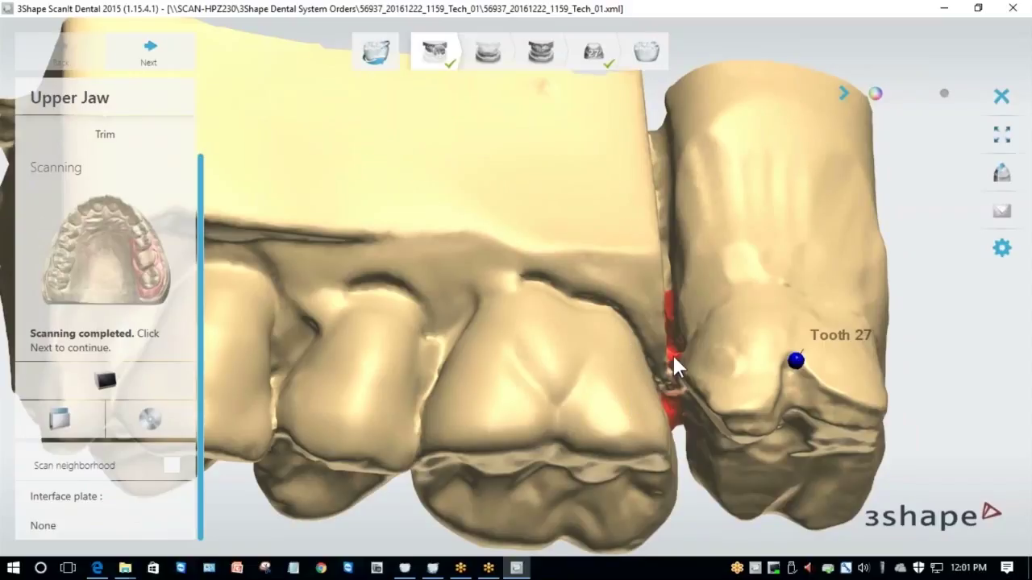
right_click_drag(786, 417, 736, 250)
scroll(685, 242, "up", 5)
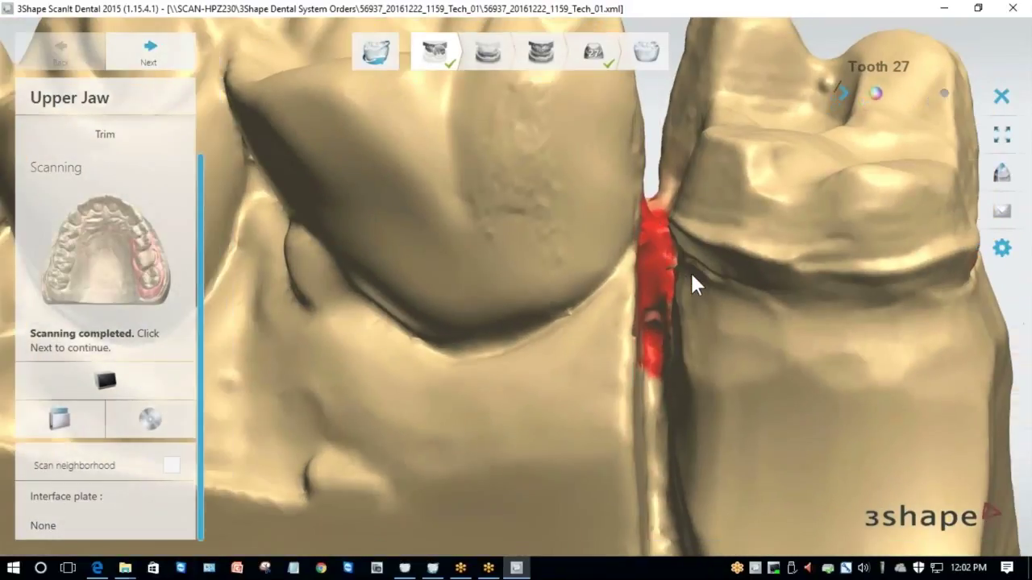
scroll(690, 271, "down", 3)
right_click_drag(693, 266, 678, 347)
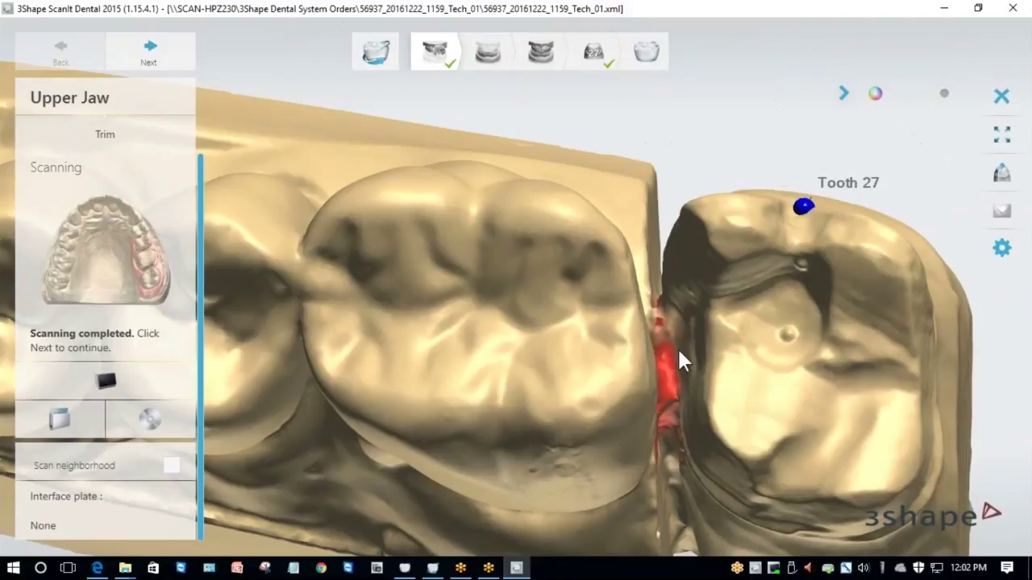
left_click(176, 68)
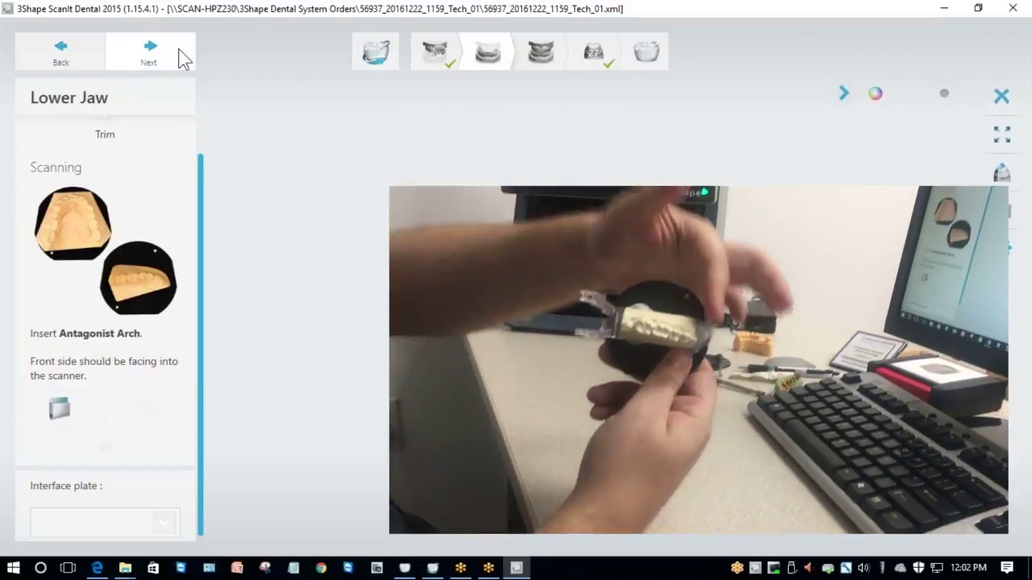
Scan the lower jaw and run its detailed area-of-interest scan.
left_click(184, 56)
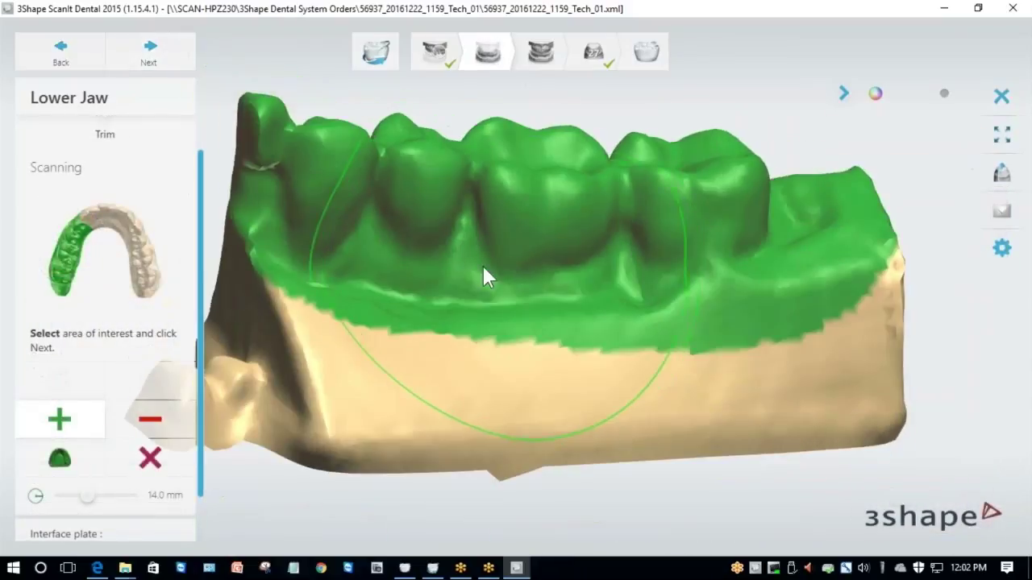
left_click(169, 61)
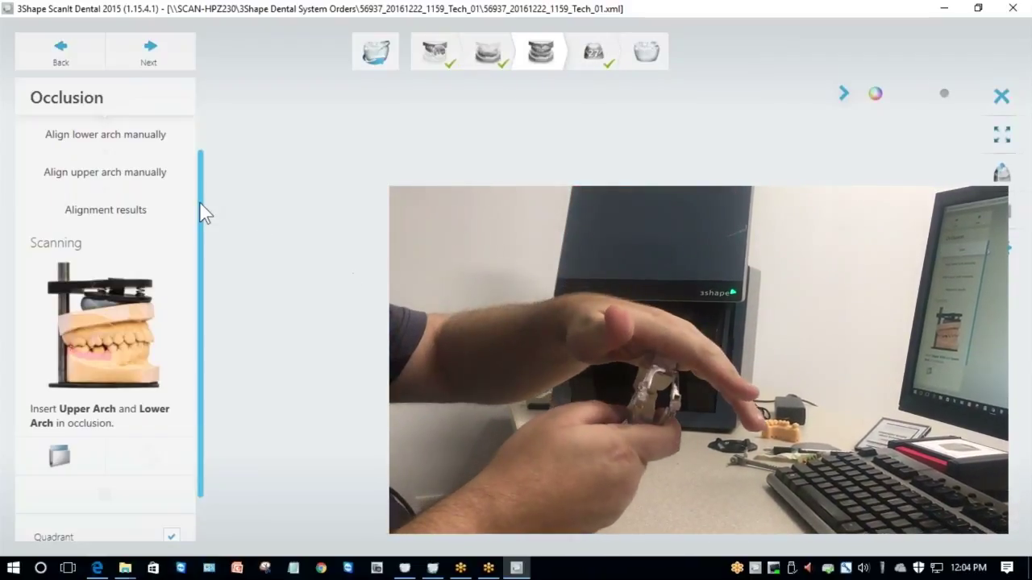
Start the occlusion scan with both arches mounted together in the scanner.
left_click_drag(199, 205, 200, 287)
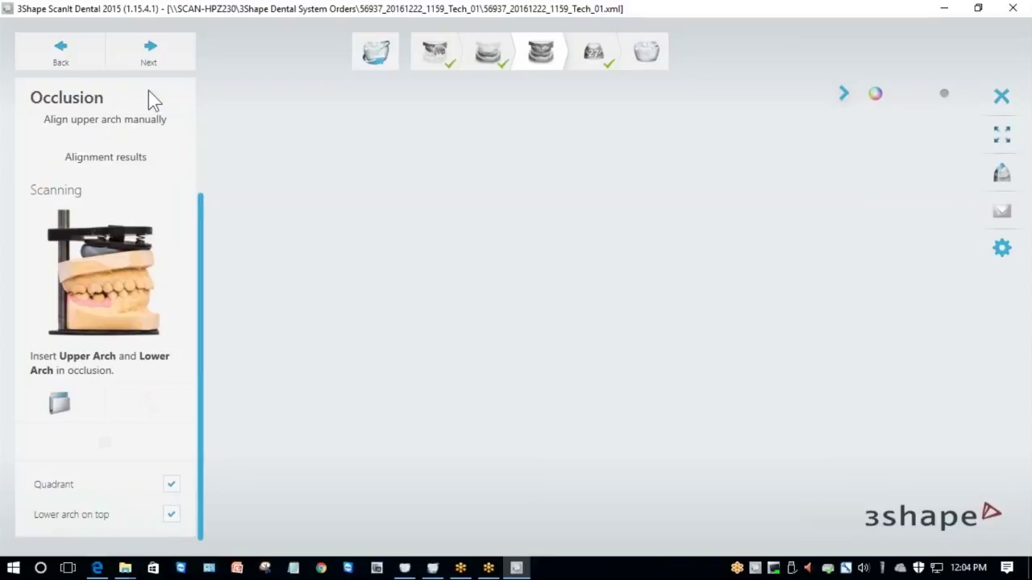
left_click(151, 57)
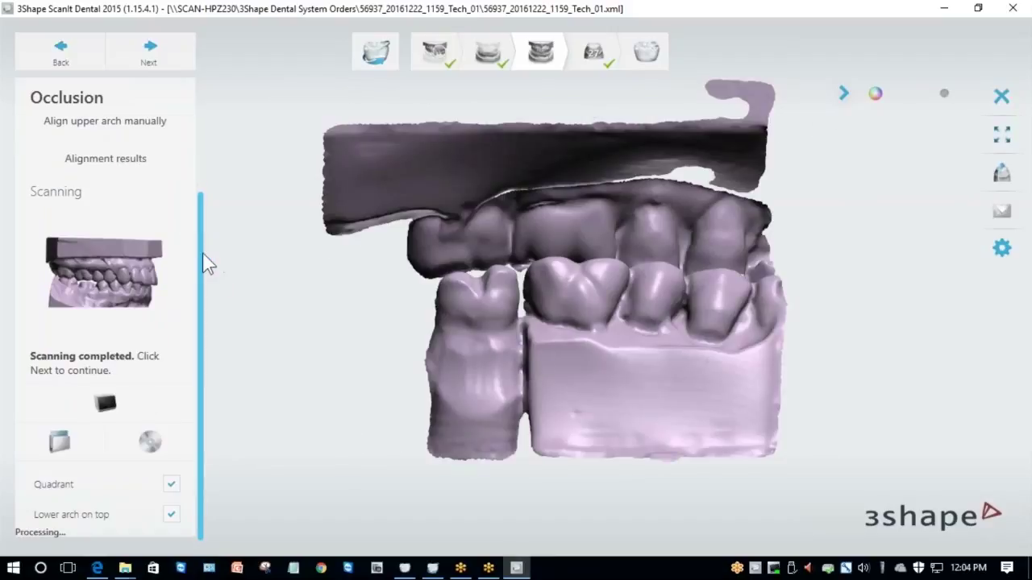
Review the automatic alignment results and rotate the aligned bite model to inspect it.
left_click_drag(205, 266, 205, 177)
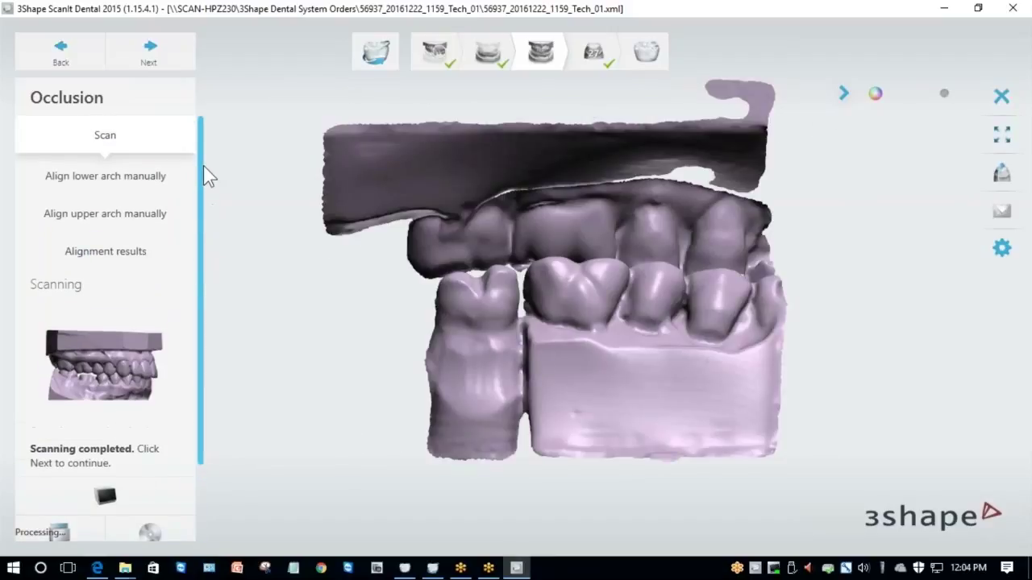
left_click(117, 251)
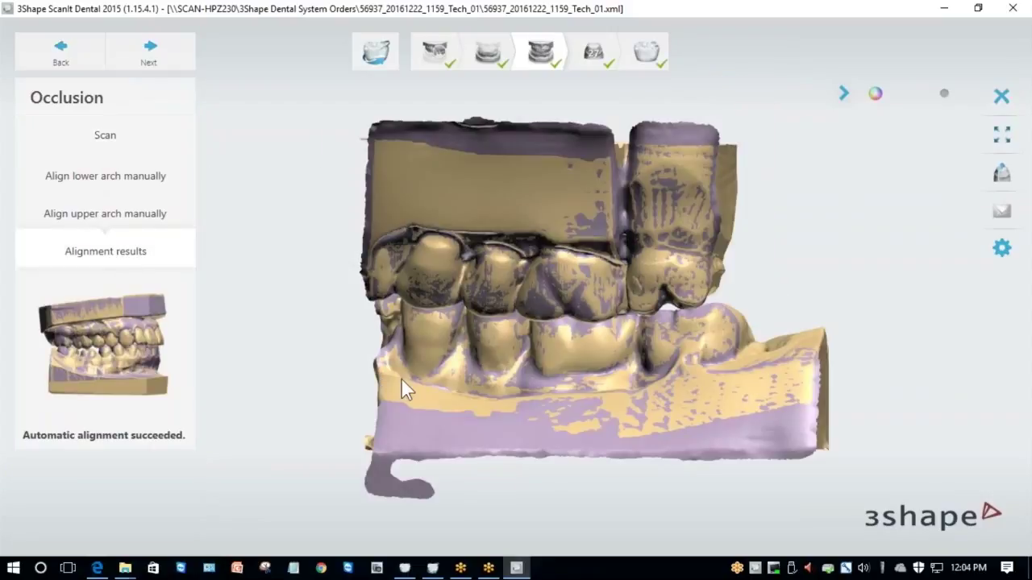
right_click_drag(401, 377, 611, 351)
Align the lower arch to the bite scan with one matching point placed on each scan.
left_click(102, 177)
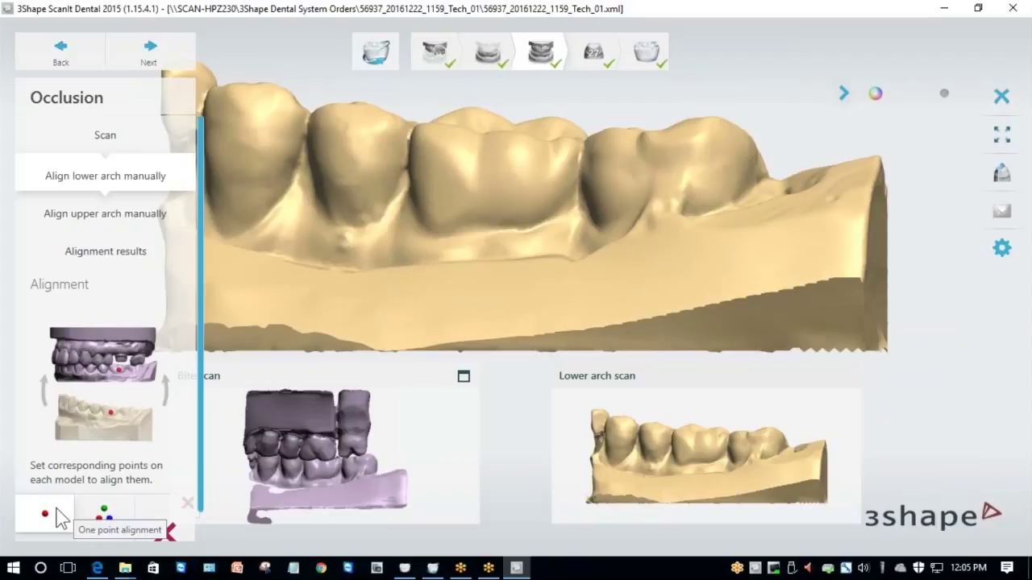
left_click(103, 516)
right_click_drag(306, 489, 333, 456)
scroll(325, 469, "up", 5)
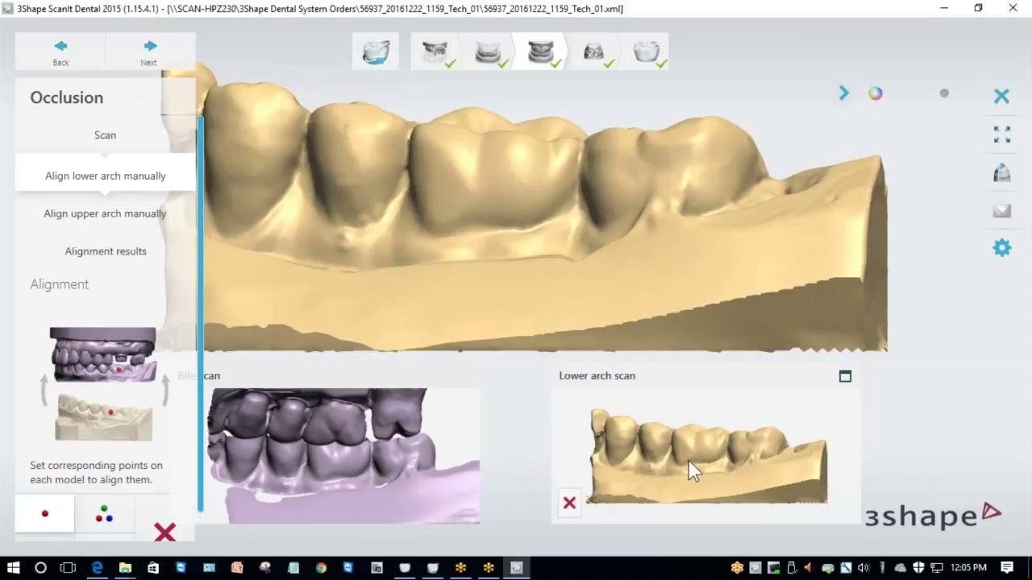
scroll(336, 466, "up", 2)
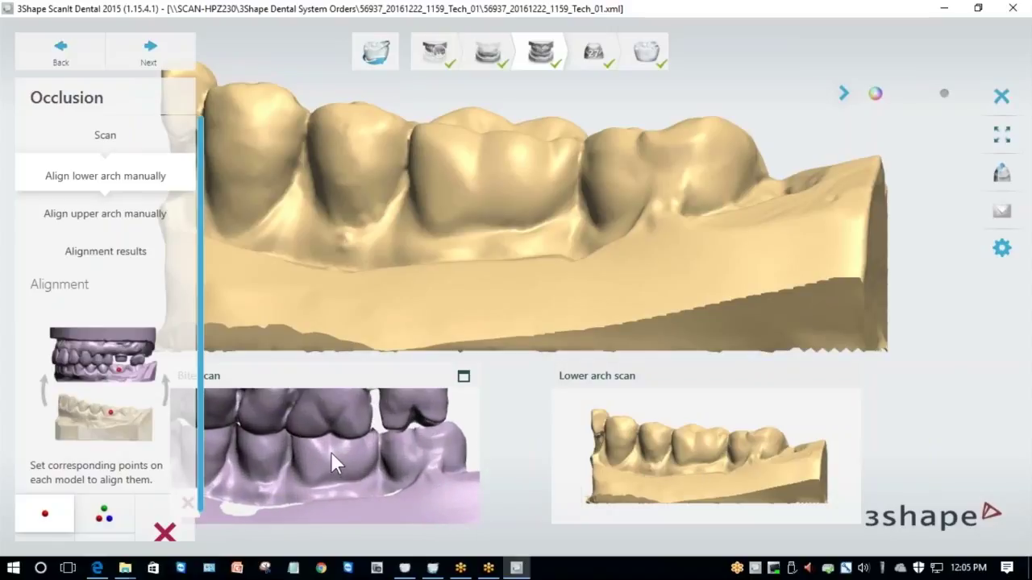
left_click(331, 453)
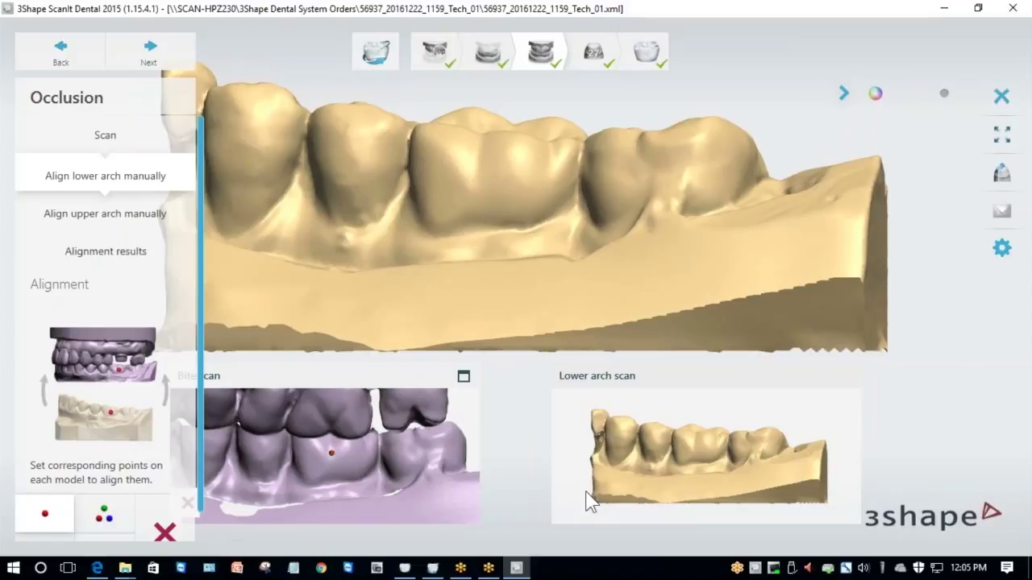
left_click(693, 445)
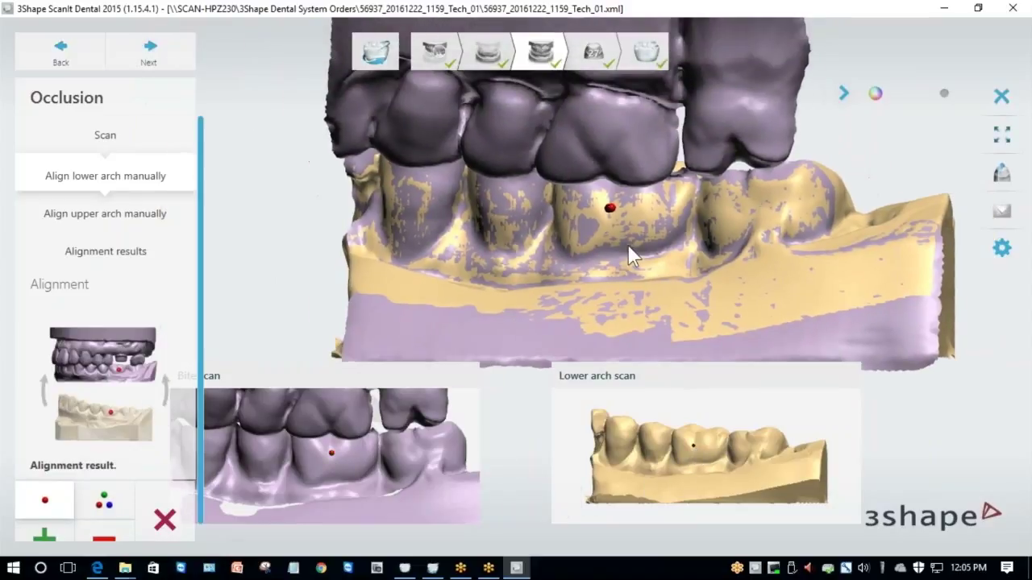
scroll(534, 229, "up", 2)
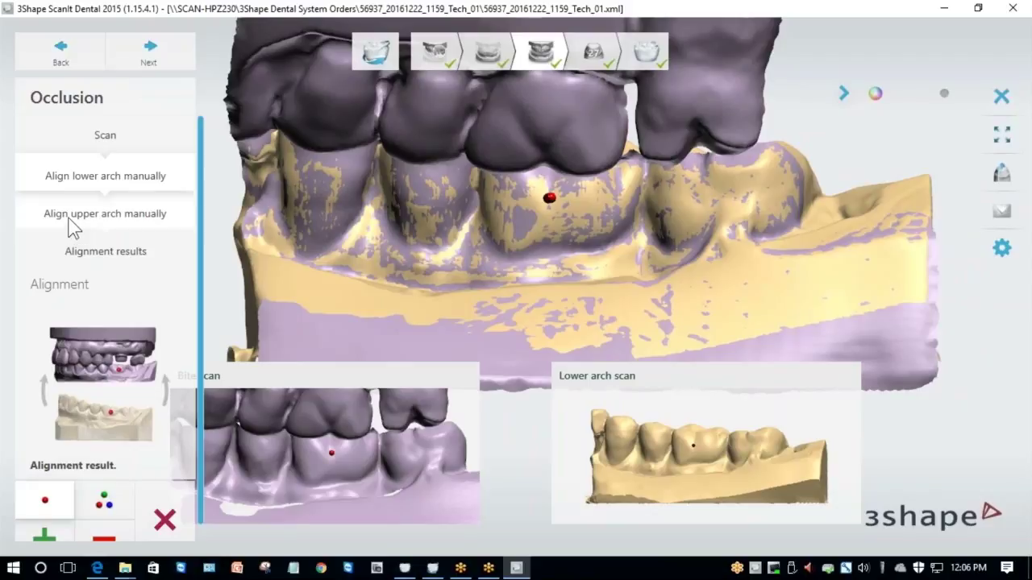
Set up three-point manual alignment for the upper arch, clearing the first misplaced points.
left_click(72, 218)
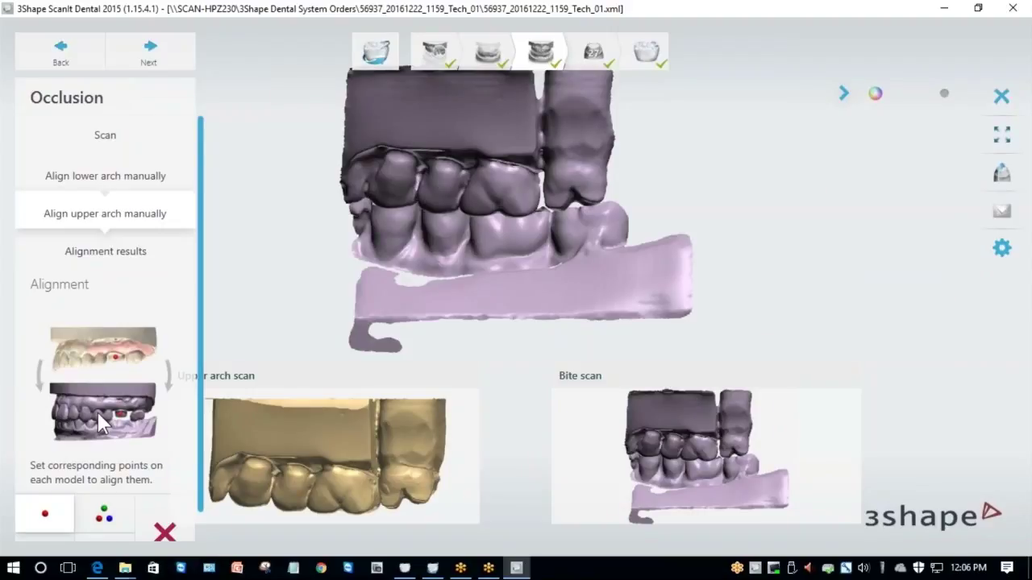
left_click(113, 516)
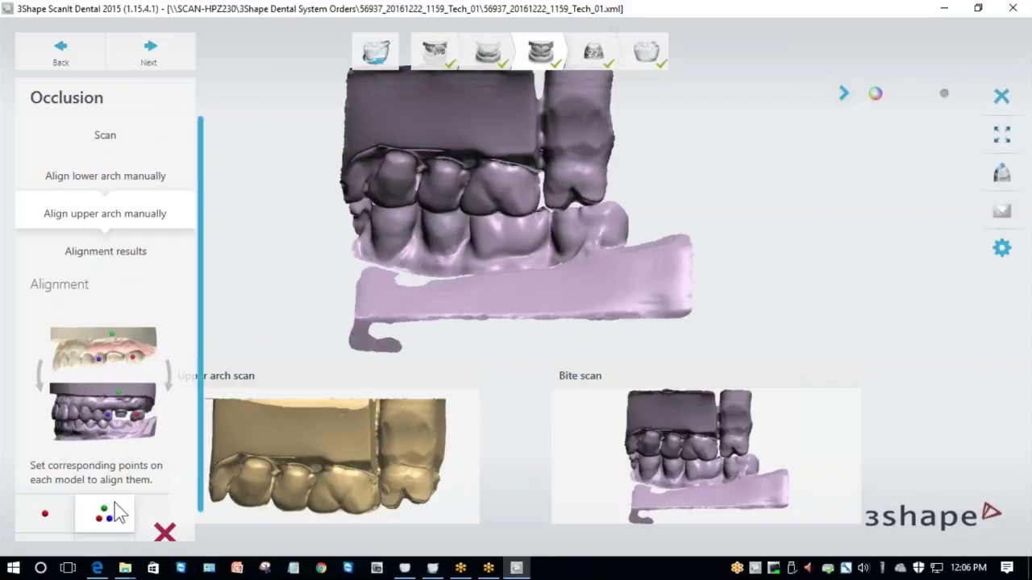
scroll(314, 496, "up", 3)
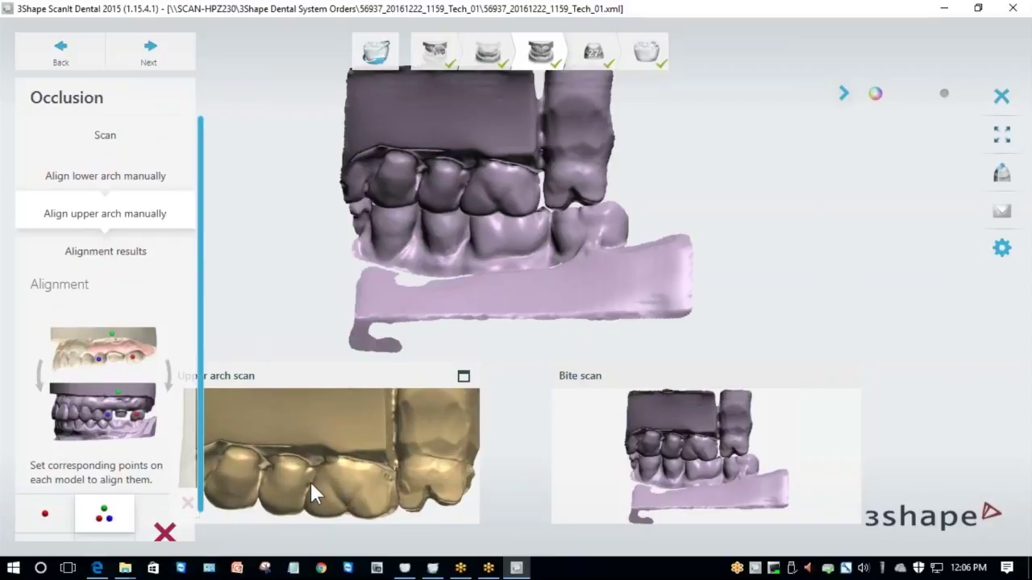
left_click(251, 479)
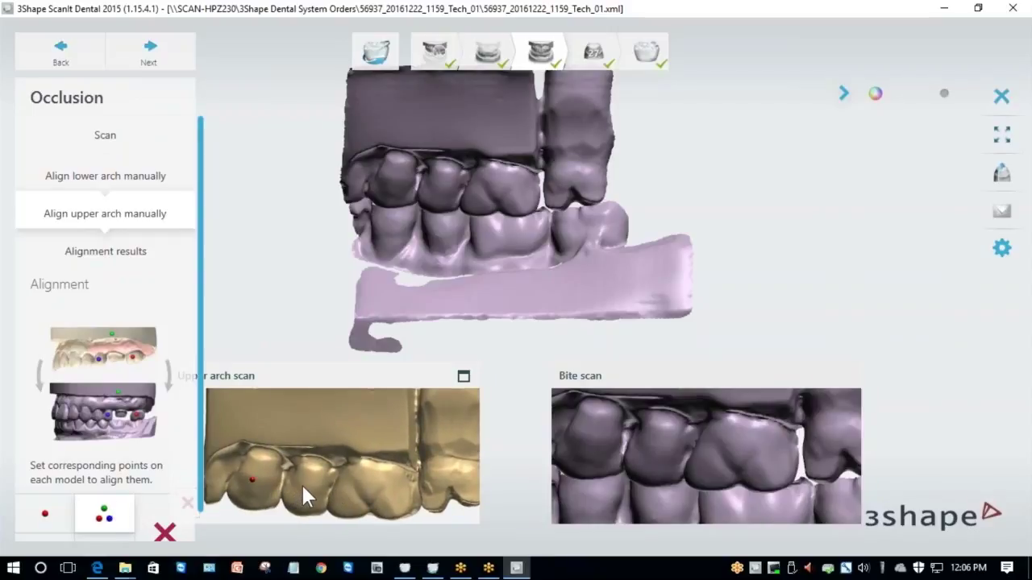
left_click(361, 490)
left_click(176, 532)
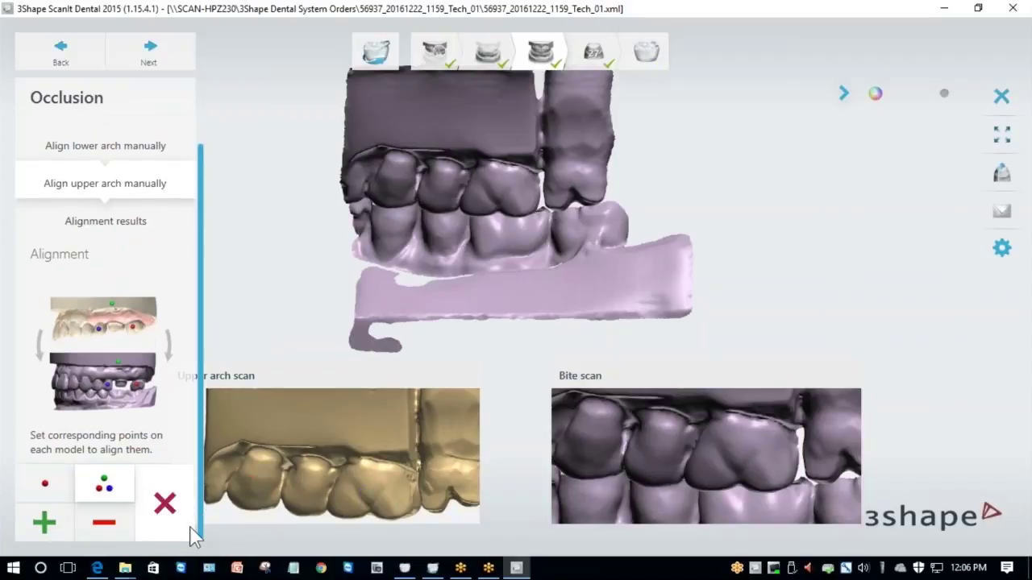
Place red, green and blue points on the upper arch, match them on the bite scan, and check the fit.
left_click(252, 498)
left_click(314, 471)
left_click(371, 502)
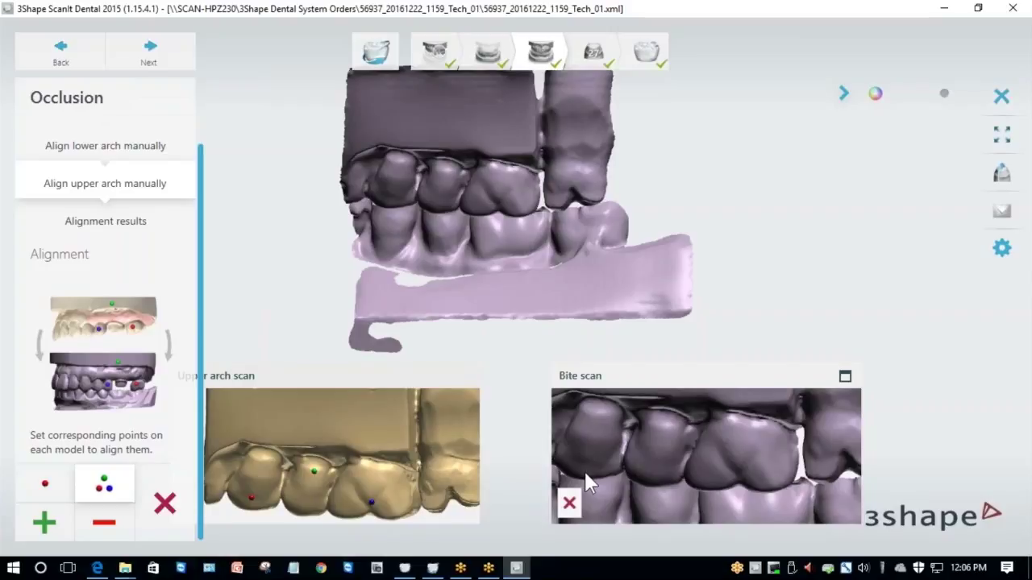
left_click(664, 426)
left_click(739, 472)
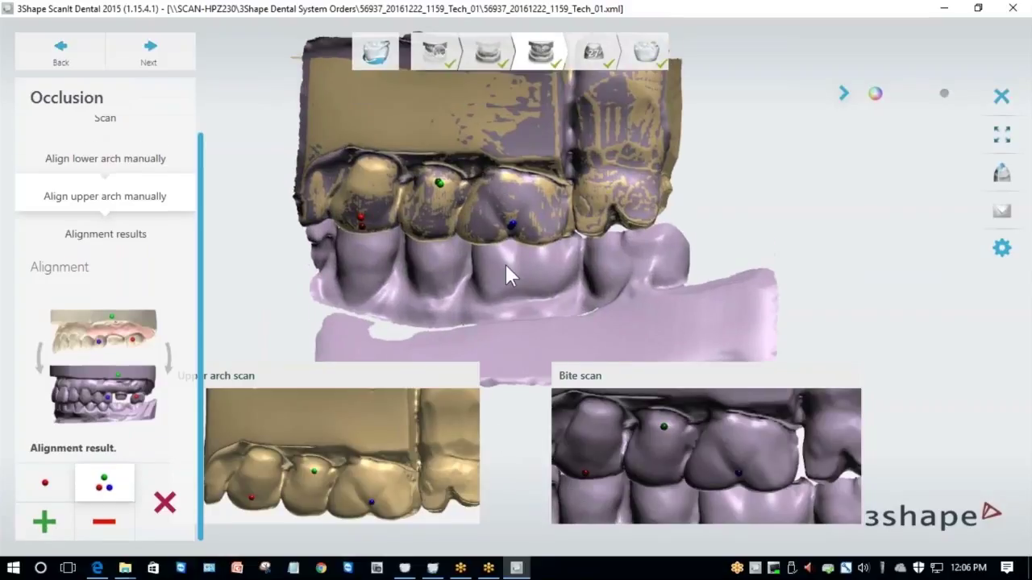
scroll(509, 258, "up", 3)
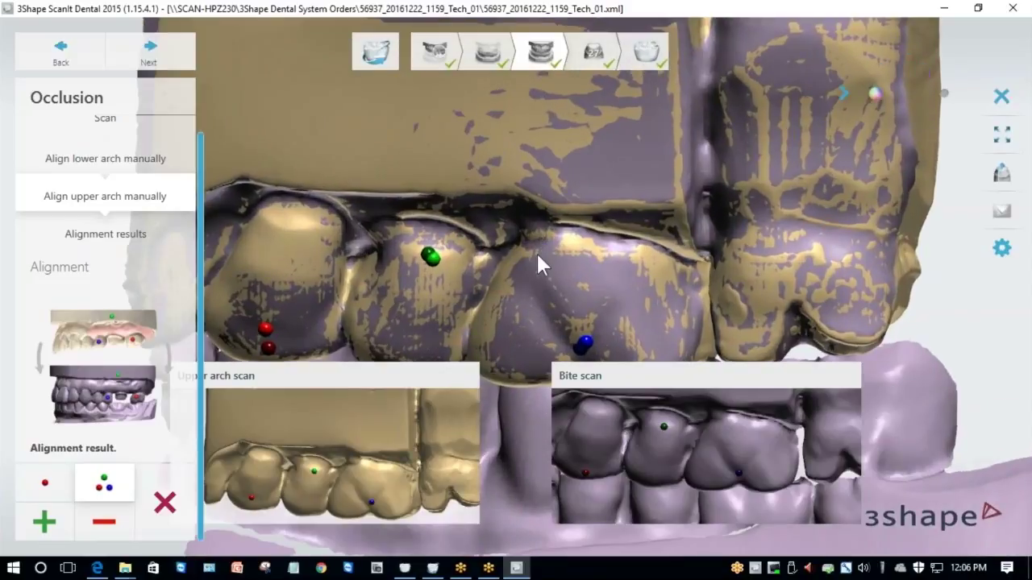
right_click_drag(536, 252, 577, 214, "ctrl")
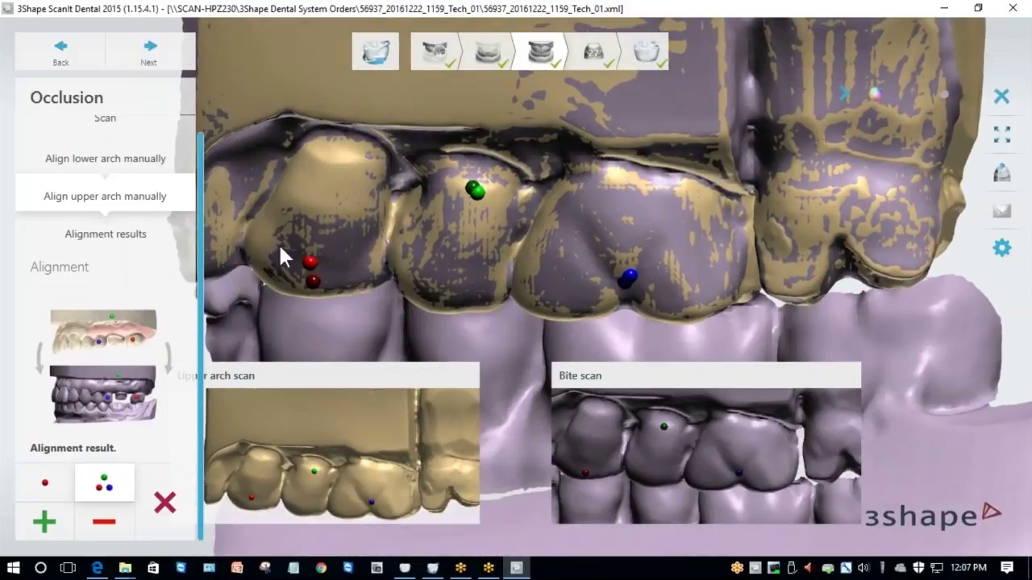
right_click_drag(326, 279, 362, 273)
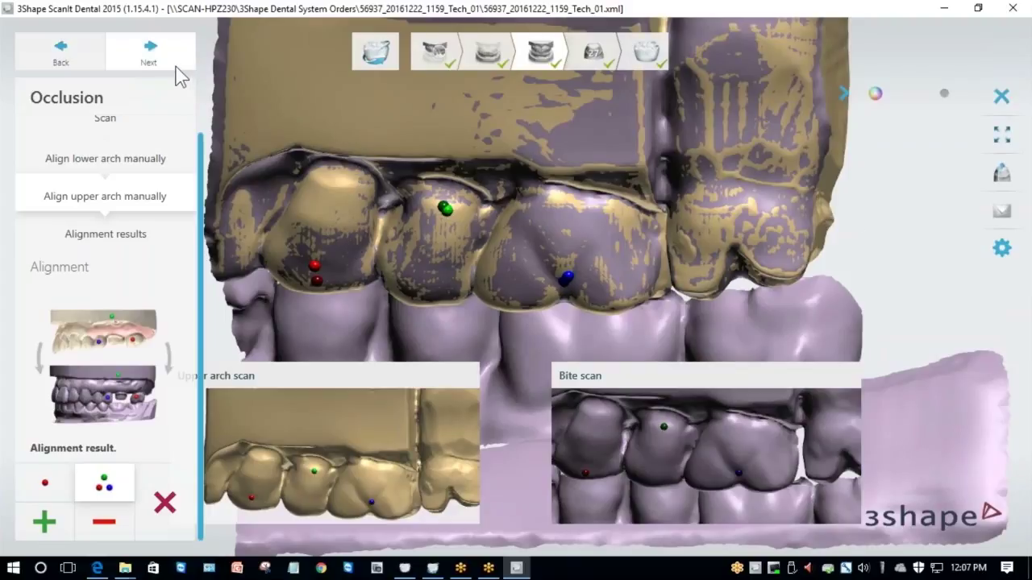
Review the bite alignment result from both sides and advance to Design, saving the scans.
left_click(149, 55)
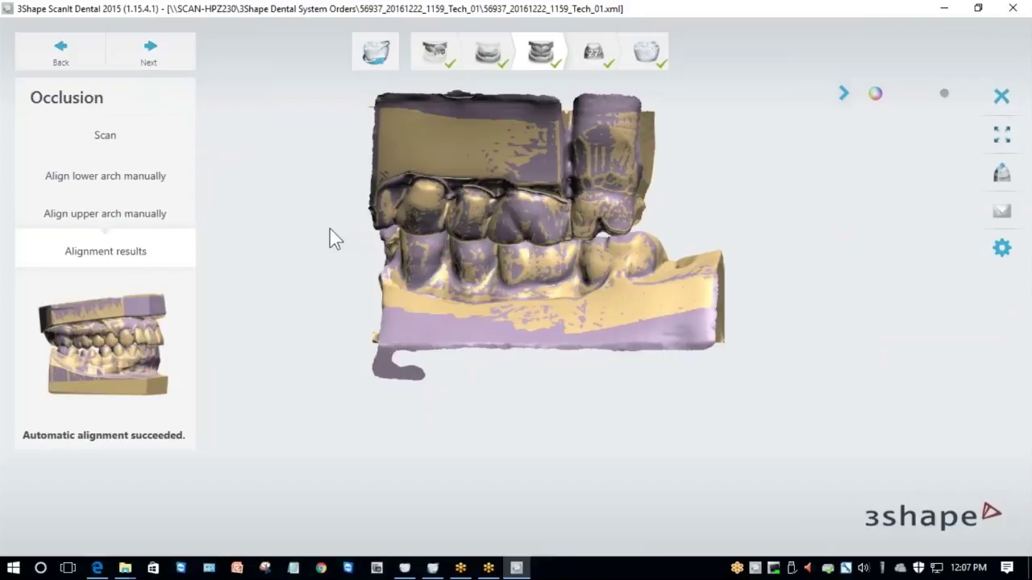
right_click_drag(334, 235, 418, 231)
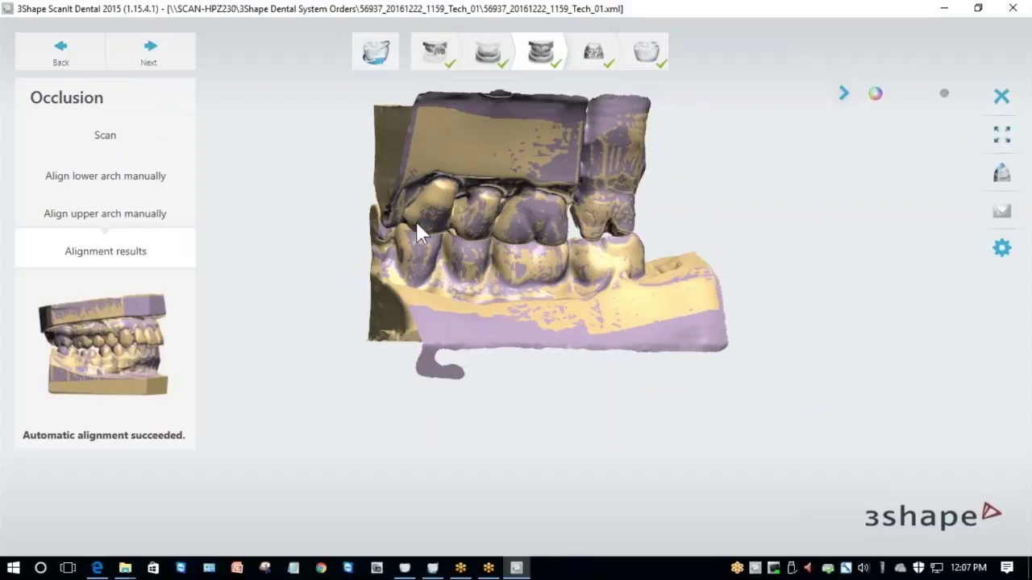
left_click(172, 50)
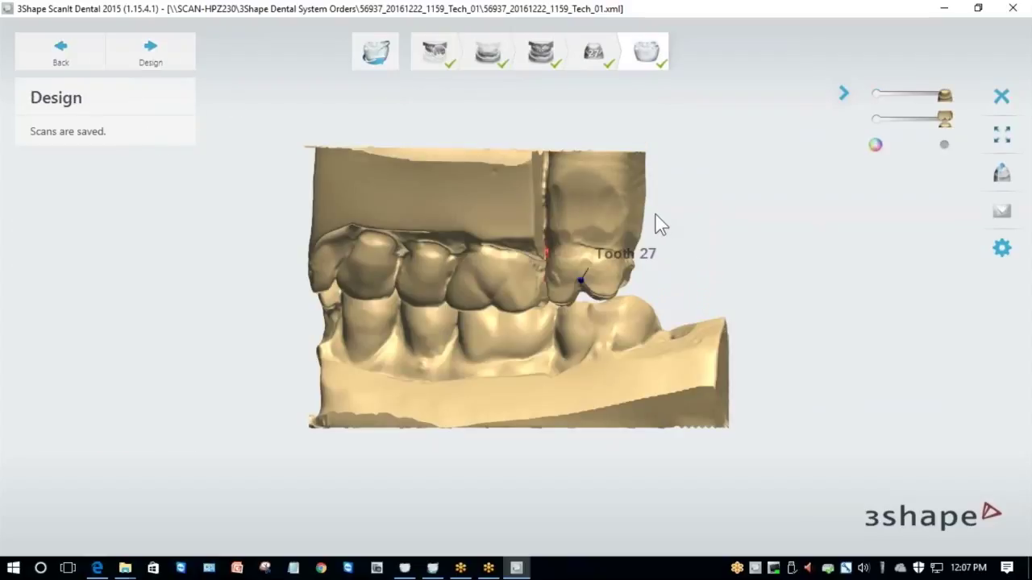
Rotate and zoom the jaw model to inspect tooth 27 against its antagonist.
right_click_drag(649, 256, 620, 348)
scroll(571, 246, "up", 3)
scroll(574, 248, "up", 3)
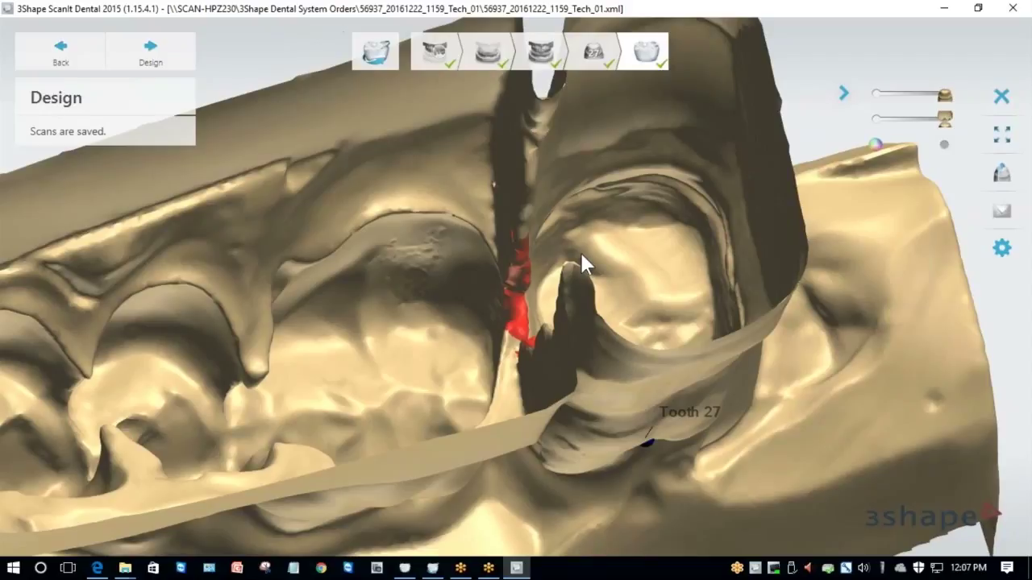
right_click_drag(580, 260, 595, 324)
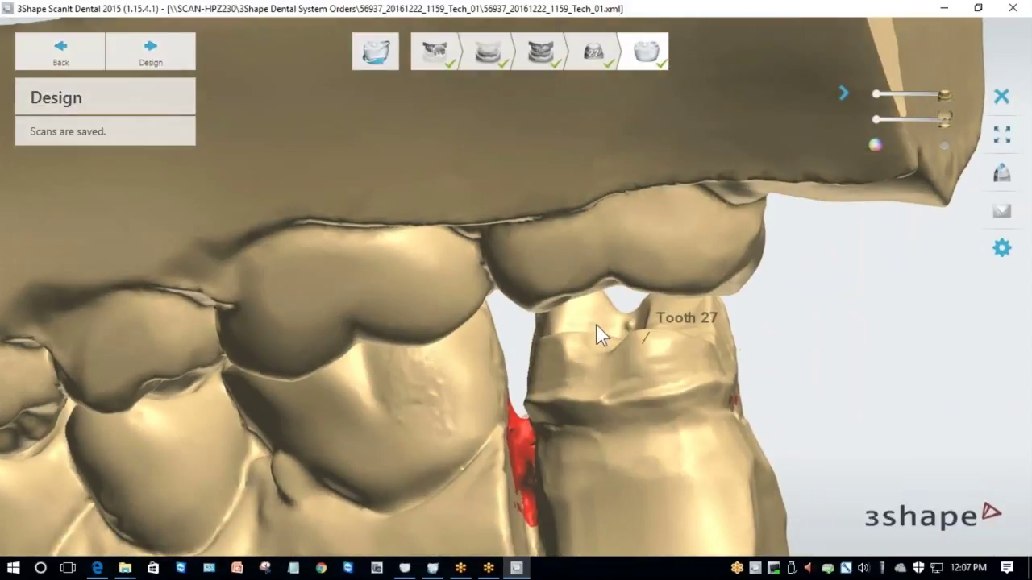
Scan the tooth 27 die in the Die 27 step until its 3D mesh appears.
left_click(594, 53)
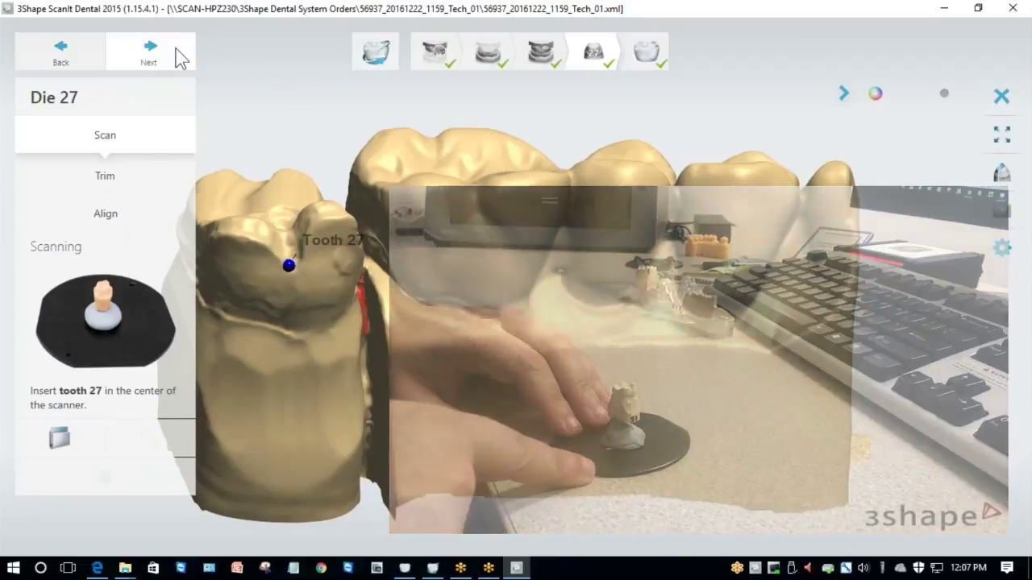
left_click(179, 57)
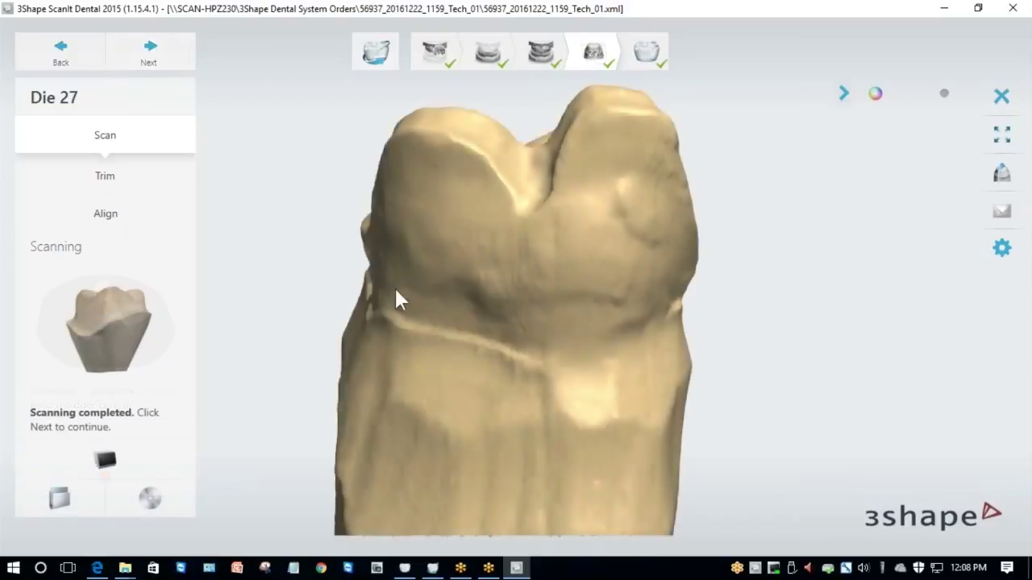
scroll(585, 313, "down", 2)
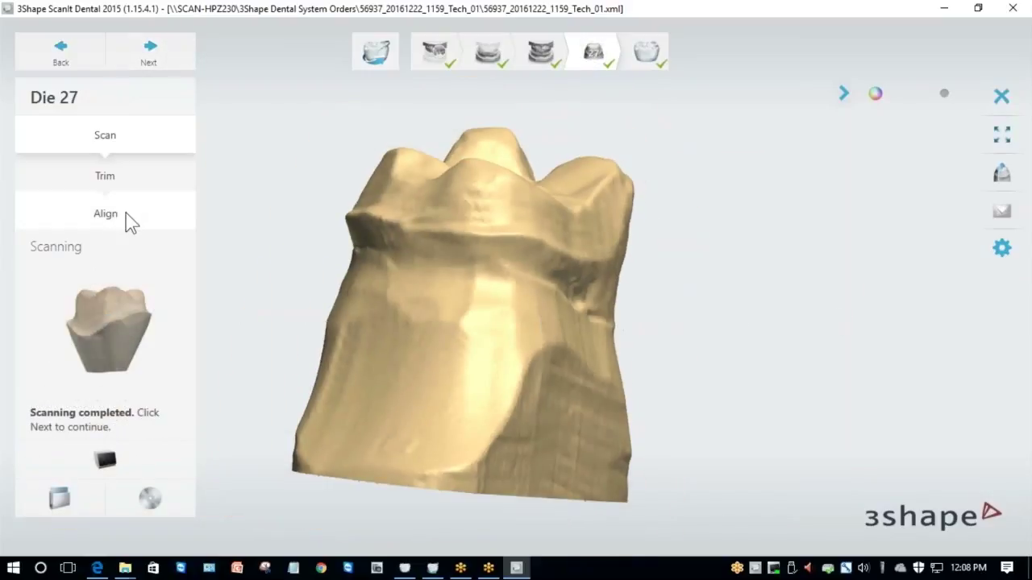
Auto-align the tooth 27 die into the arch, check the biting surfaces, and return to Design.
left_click(121, 213)
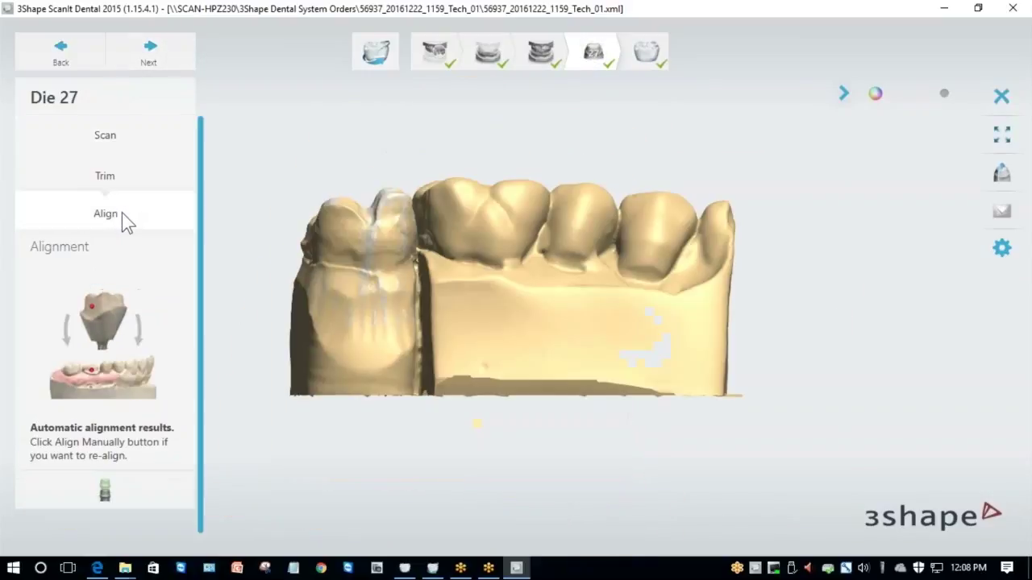
right_click_drag(388, 271, 336, 299)
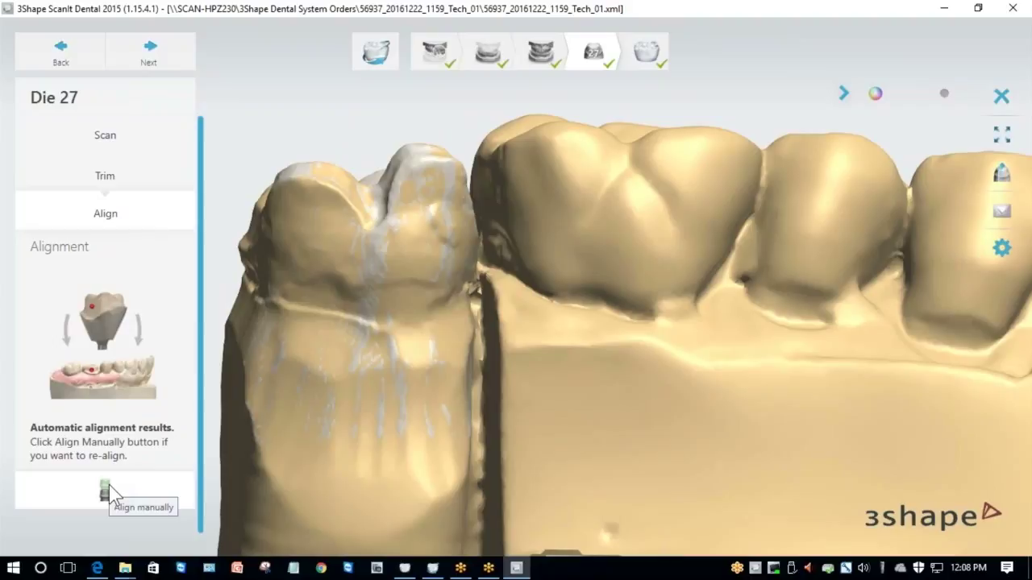
left_click(155, 61)
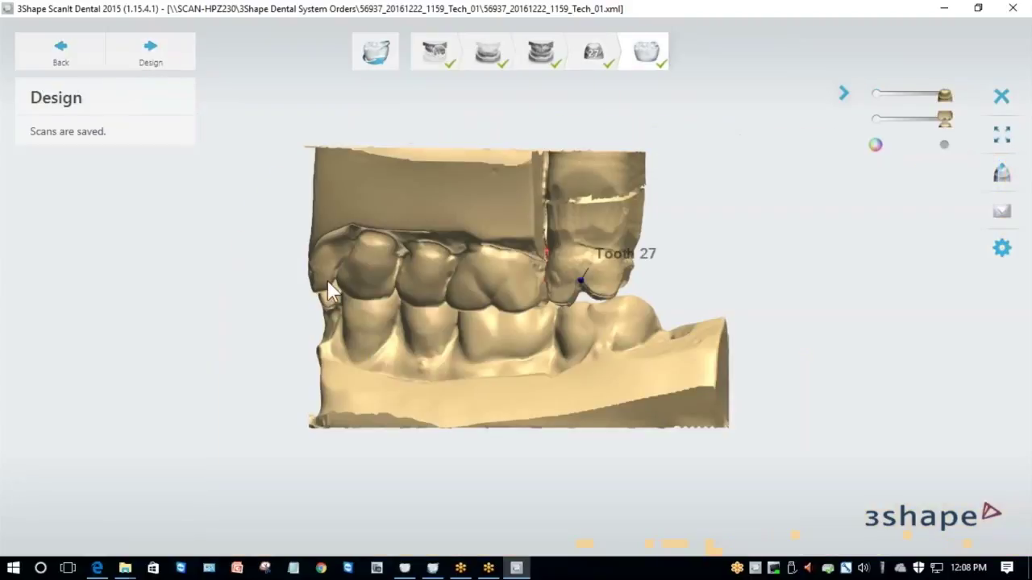
Review the finished jaw model from two angles, then save the scans and close ScanIt Dental.
right_click_drag(560, 336, 520, 393)
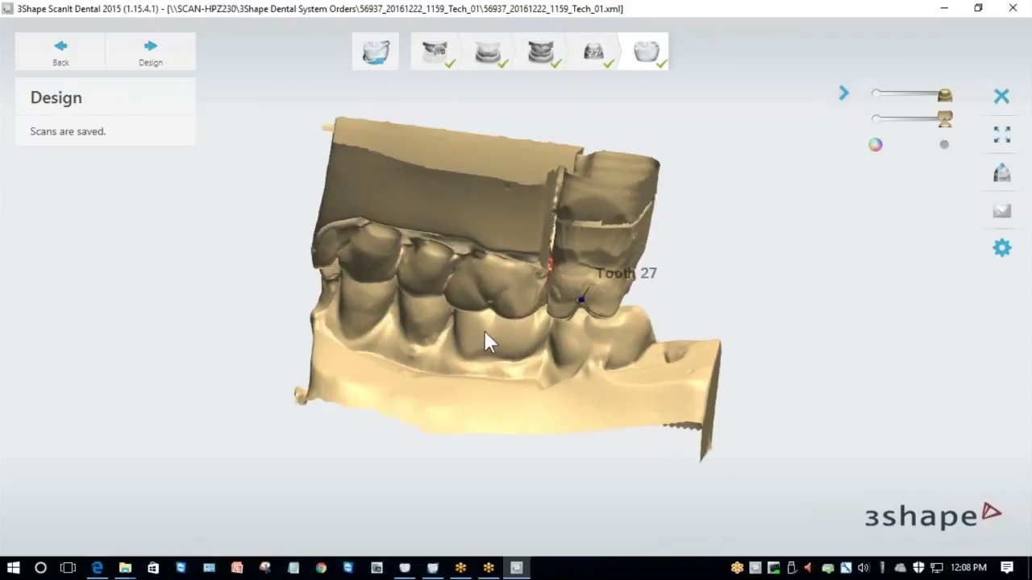
right_click_drag(486, 341, 595, 341)
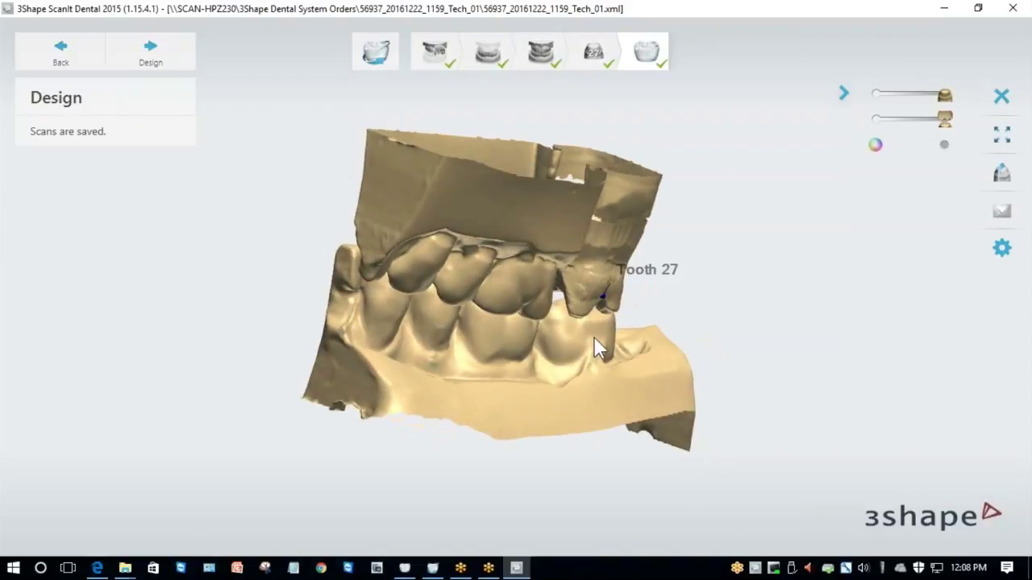
left_click(1000, 97)
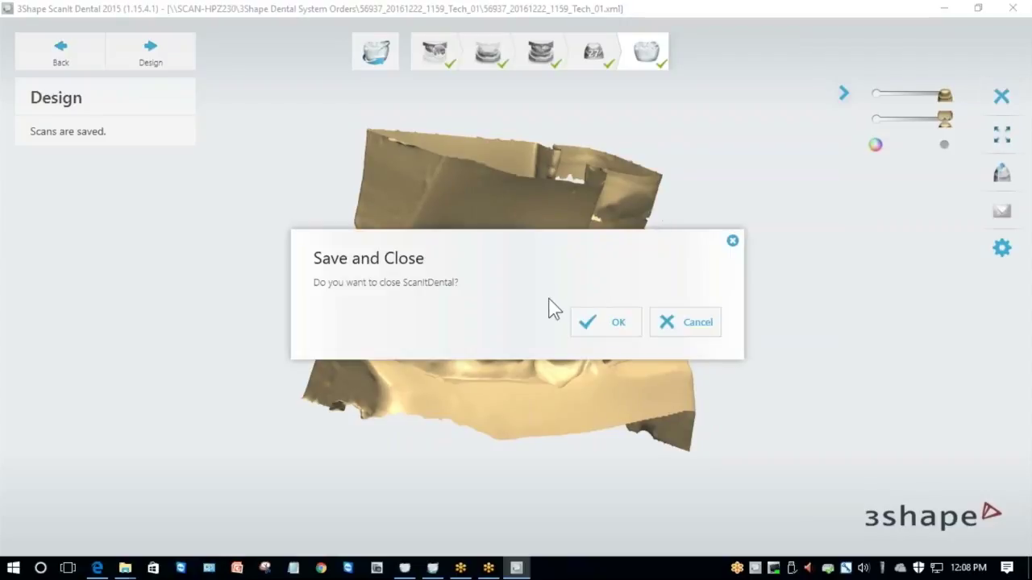